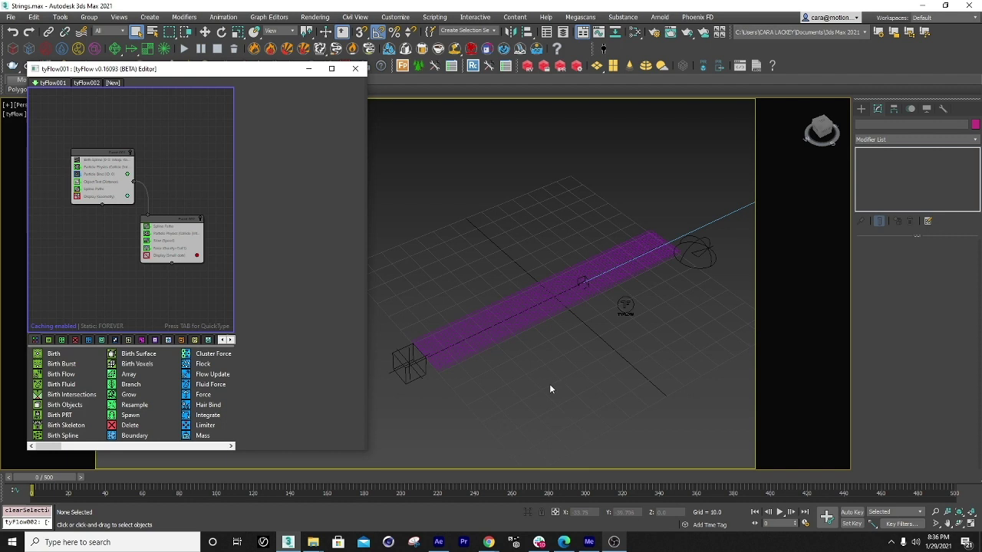
Zoom into the tyFlow node graph and select the Event 002 node.
scroll(143, 165, "up", 1)
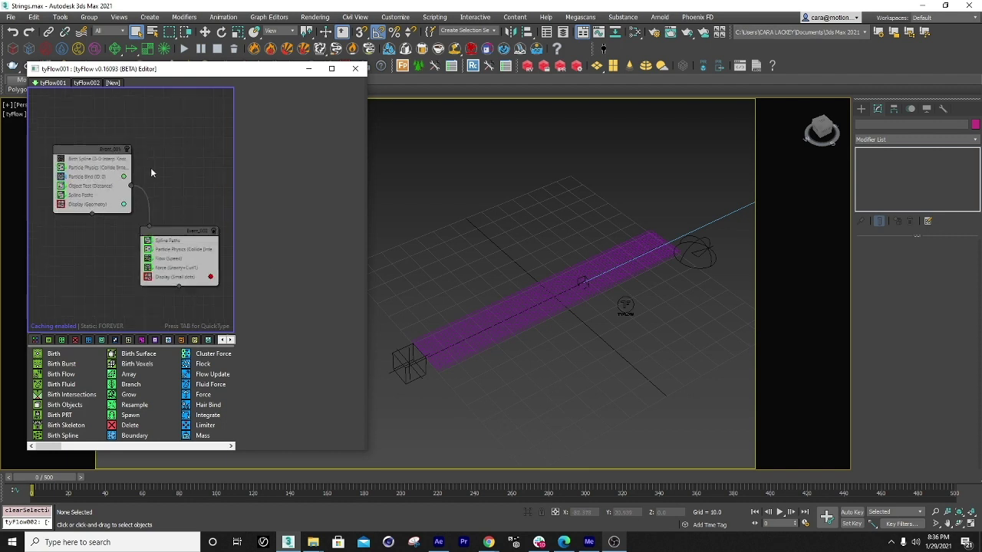
scroll(147, 168, "up", 1)
left_click(221, 241)
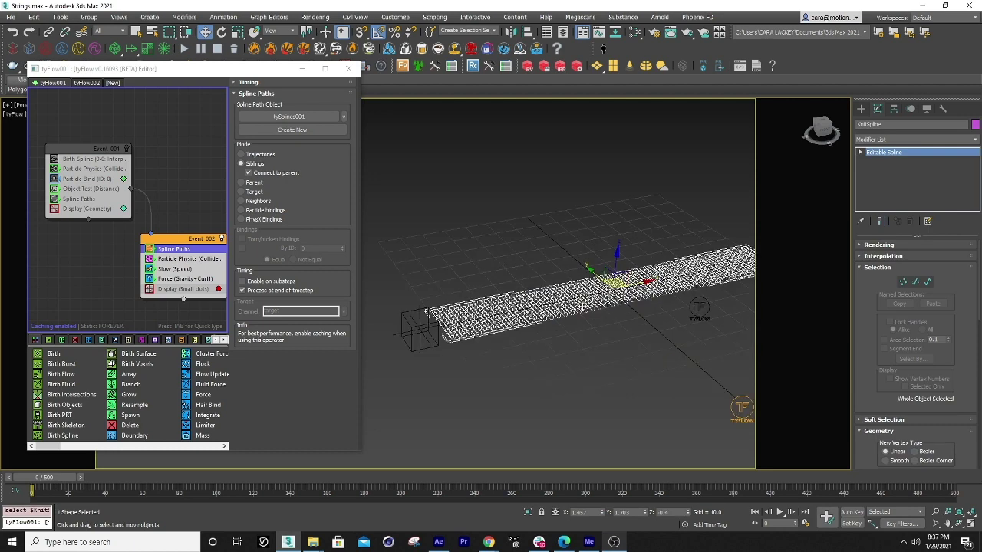
Review the Birth Spline operator's KnitSpline source and the Spline Paths settings.
scroll(583, 317, "up", 3)
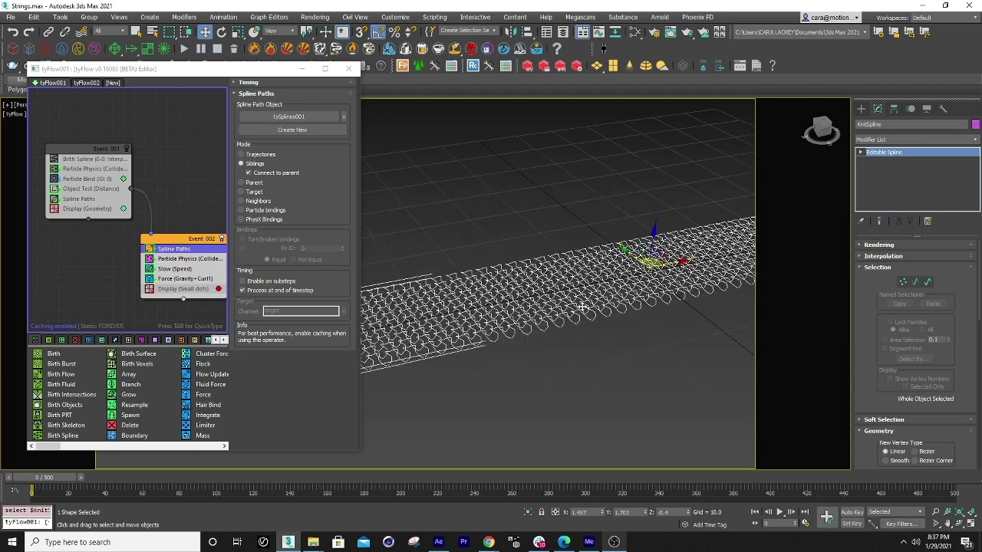
middle_click_drag(583, 317, 532, 318, "alt")
middle_click_drag(643, 383, 751, 330, "alt")
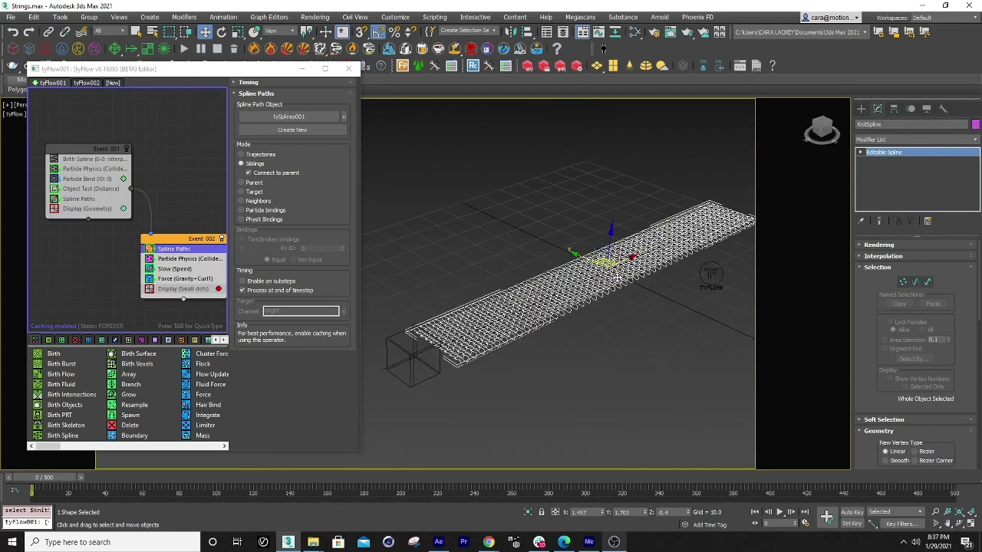
left_click(97, 160)
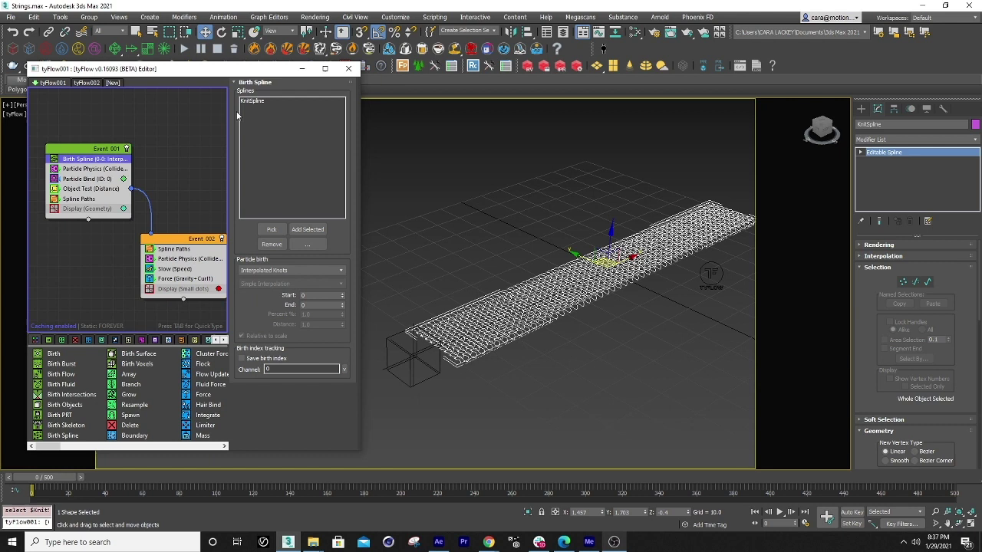
left_click(260, 102)
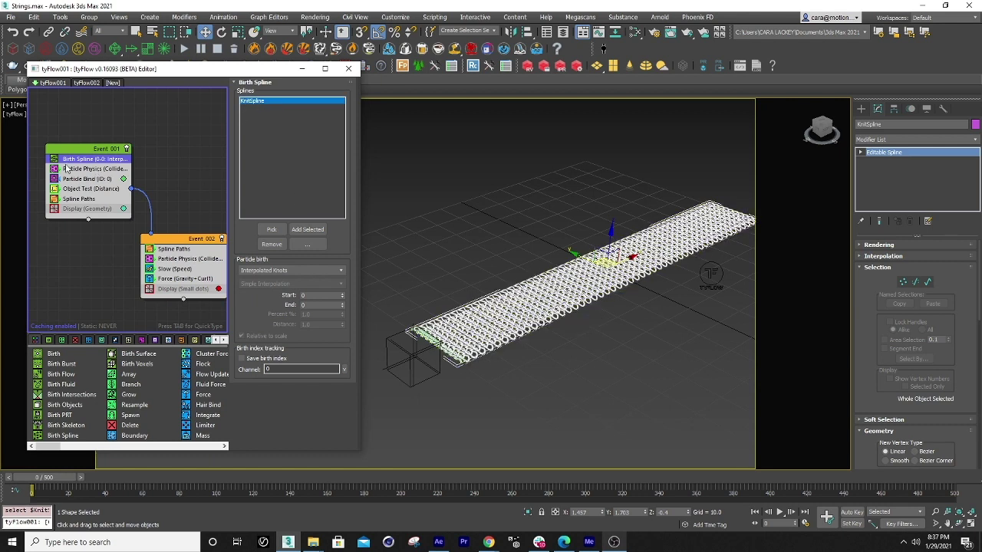
left_click(57, 198)
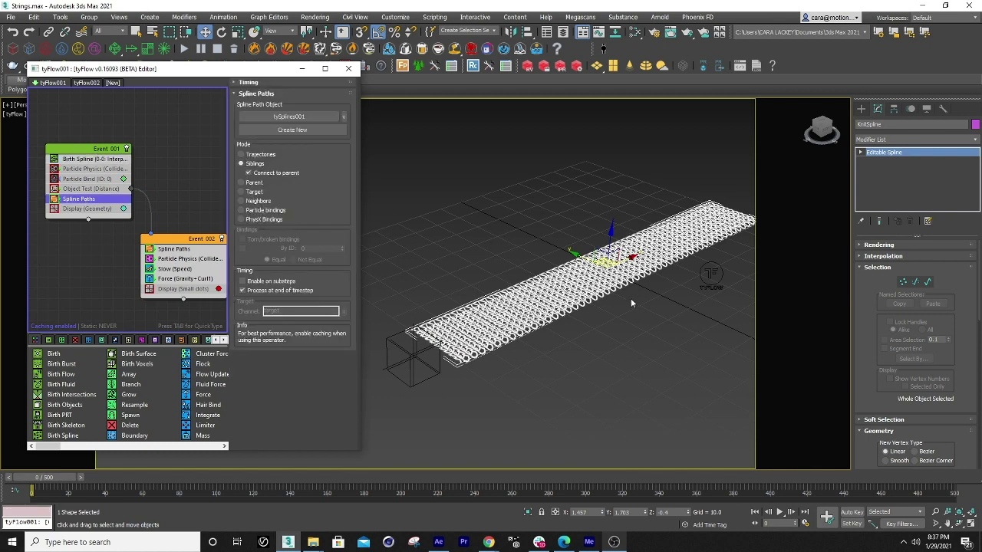
middle_click_drag(631, 303, 585, 326, "alt")
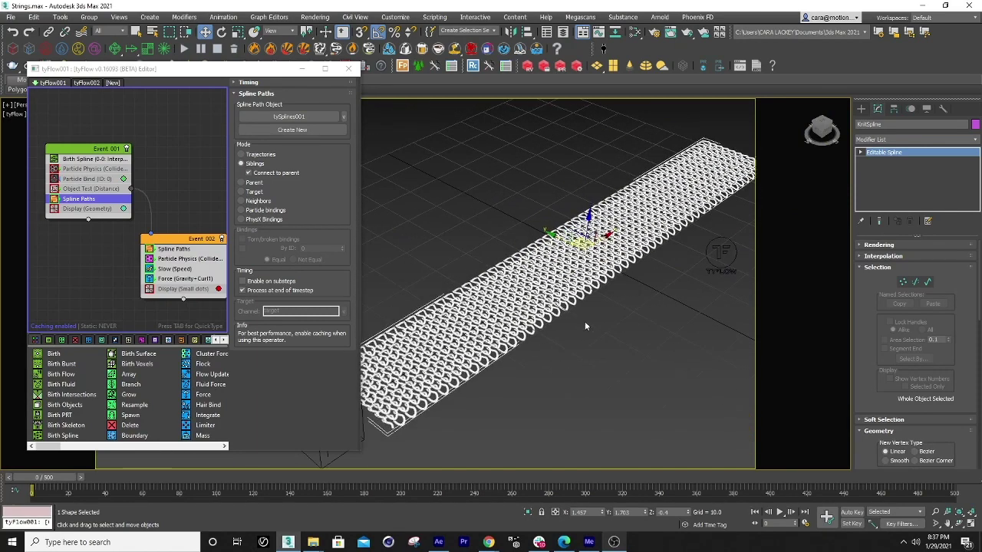
Turn off tySplineMesher on tySplines001 and hide the original KnitSpline object.
left_click(836, 163)
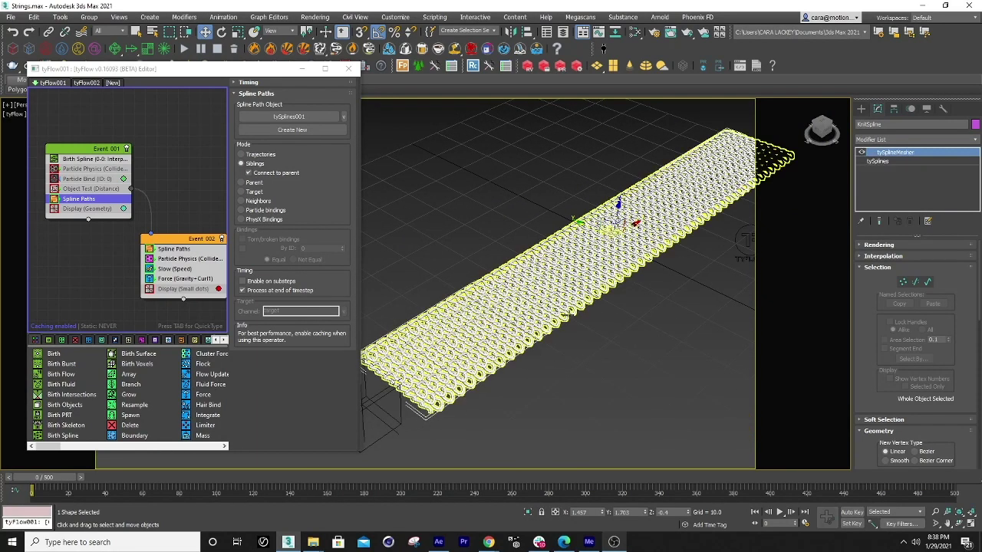
left_click(861, 153)
scroll(497, 353, "up", 4)
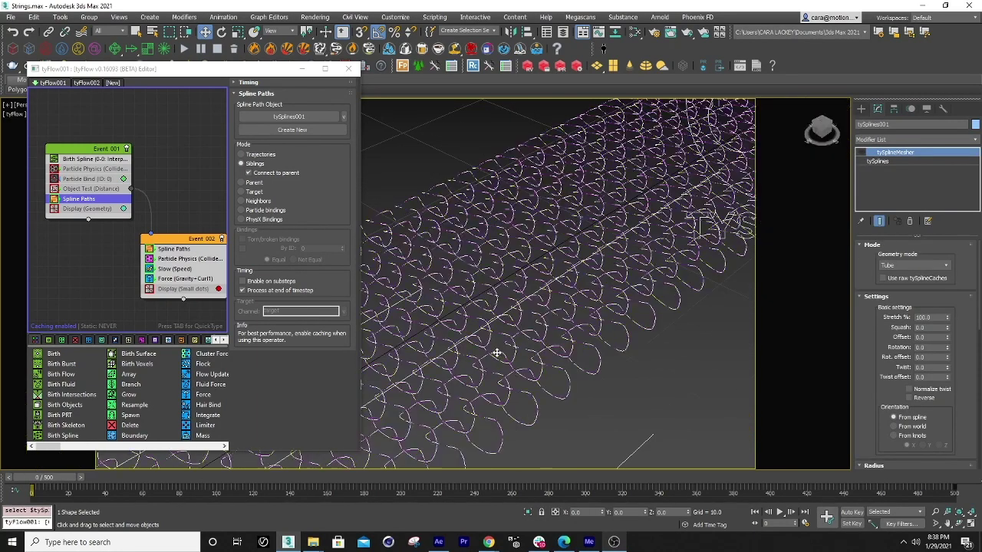
left_click(571, 385)
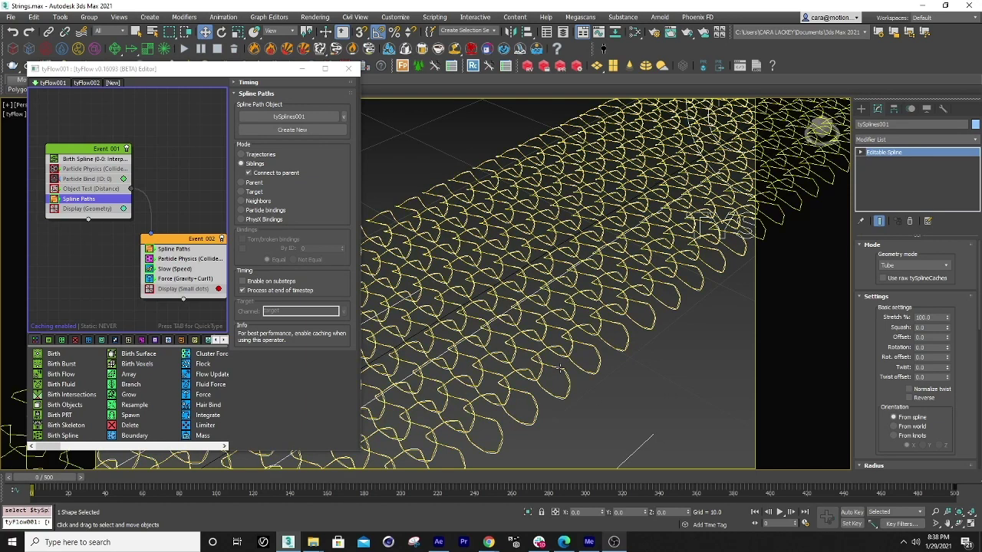
right_click(561, 372)
left_click(581, 330)
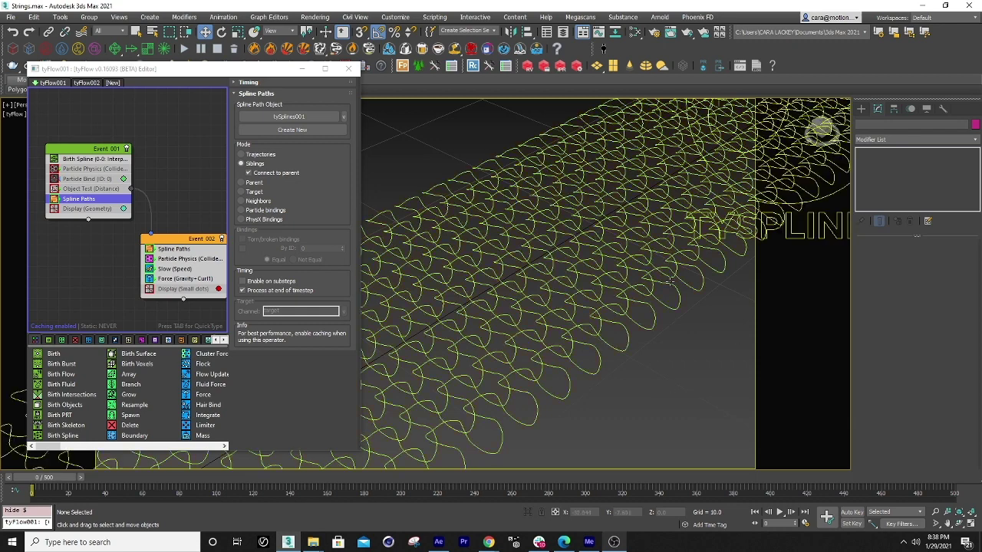
Re-enable tySplineMesher so tySplines001 shows the knit strip as tube loops.
left_click(664, 381)
left_click(864, 153)
left_click(862, 153)
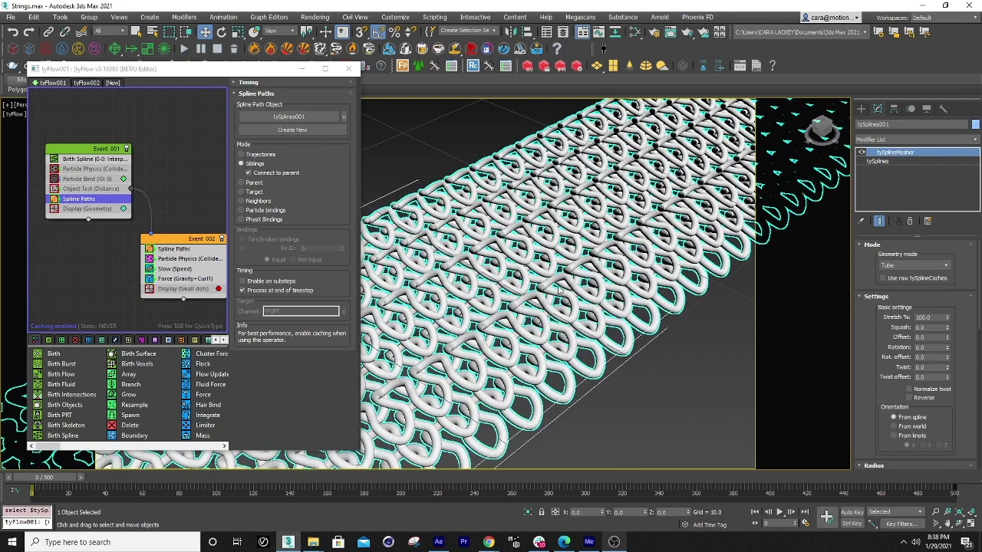
middle_click_drag(566, 285, 568, 383, "alt")
scroll(568, 381, "down", 5)
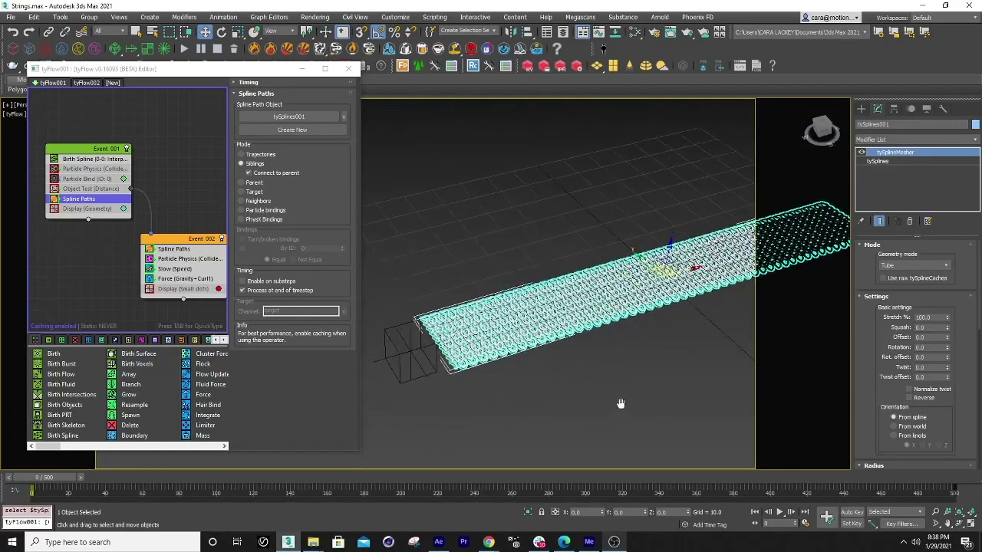
Select Point001, check the Object Test (Distance) operator, and select tySplines001.
left_click(414, 353)
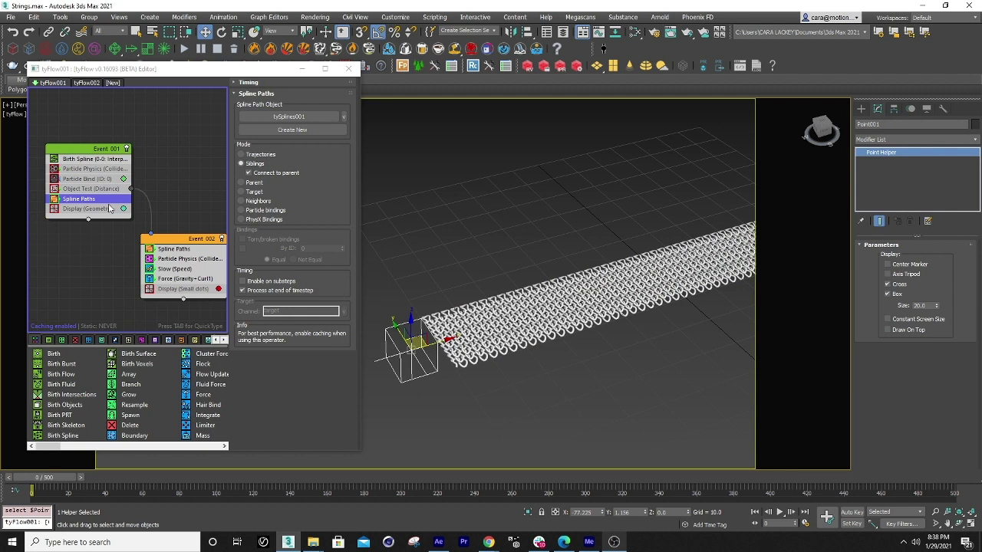
left_click(86, 188)
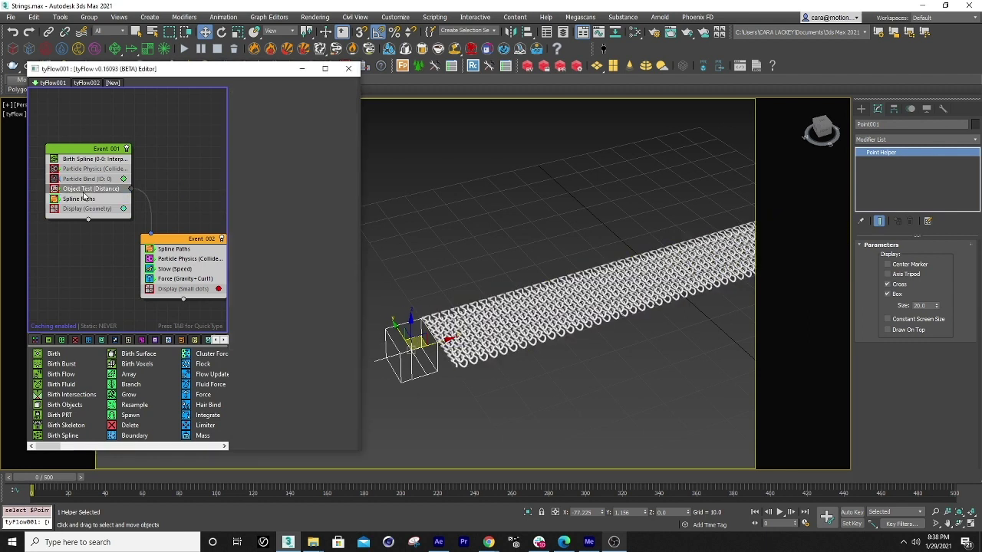
left_click(508, 346)
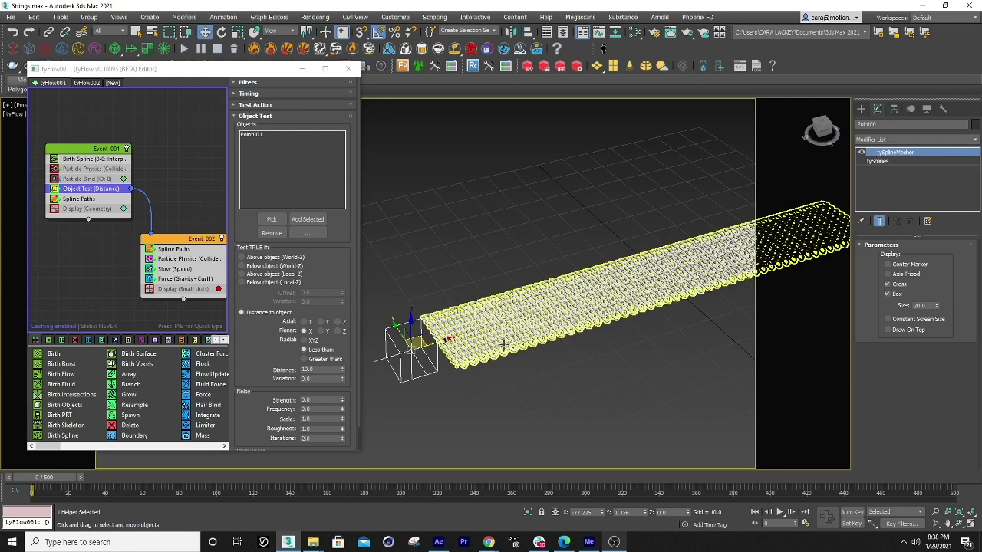
left_click(861, 152)
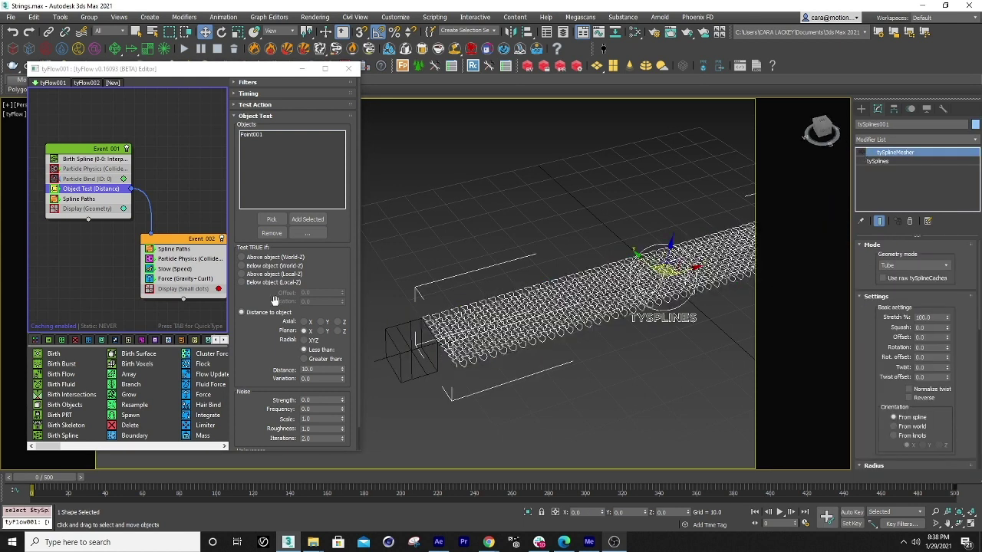
Set Event 001's Display operator type to Large Dots.
left_click(74, 208)
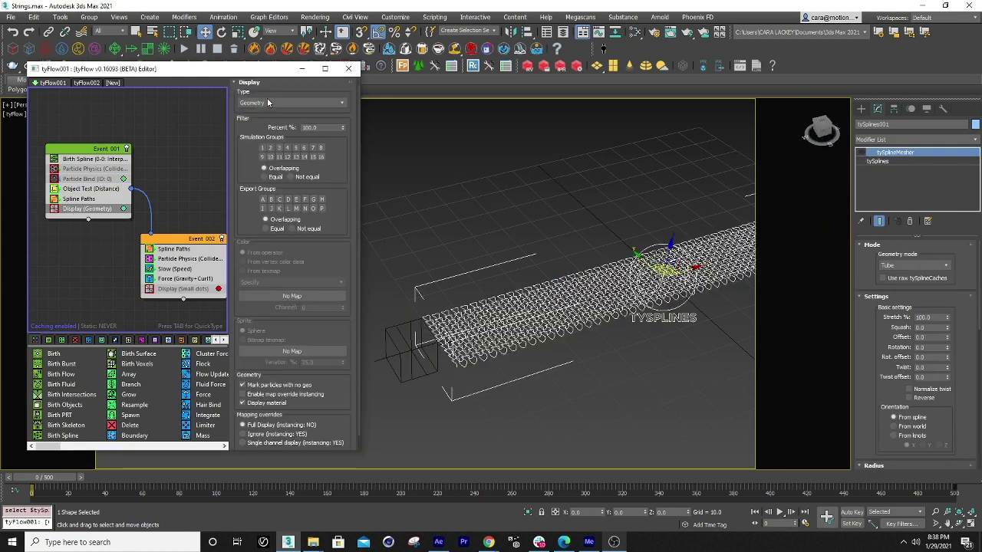
left_click(291, 103)
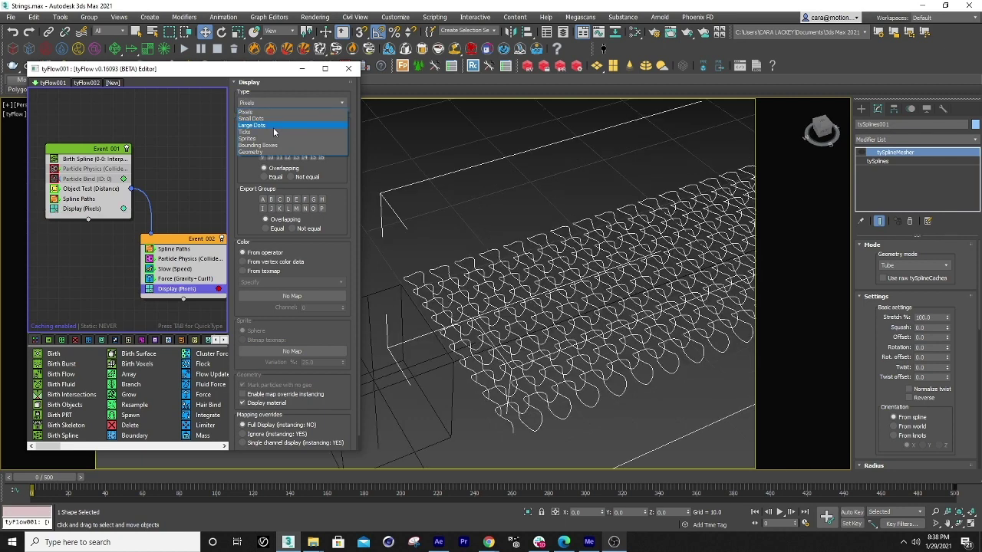
left_click(245, 112)
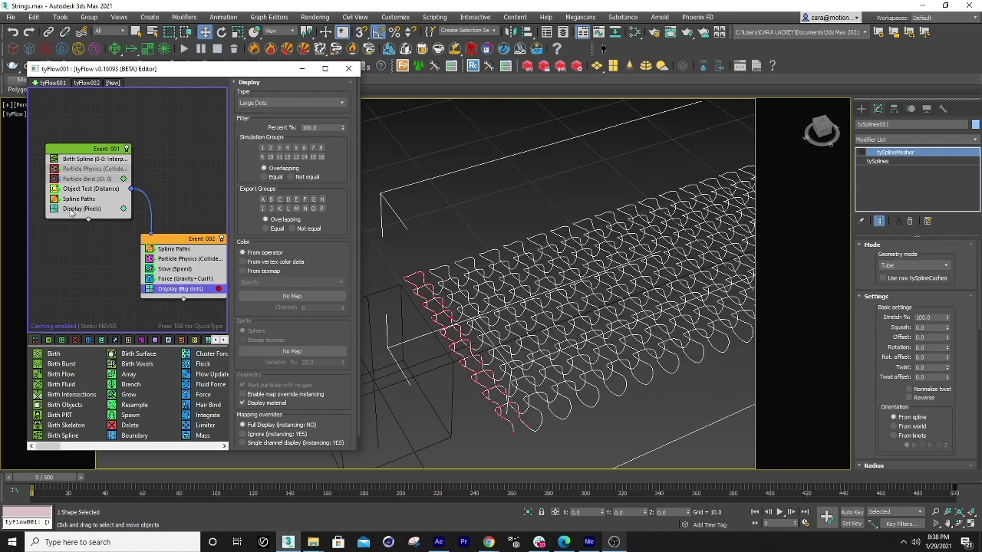
left_click(291, 102)
left_click(253, 125)
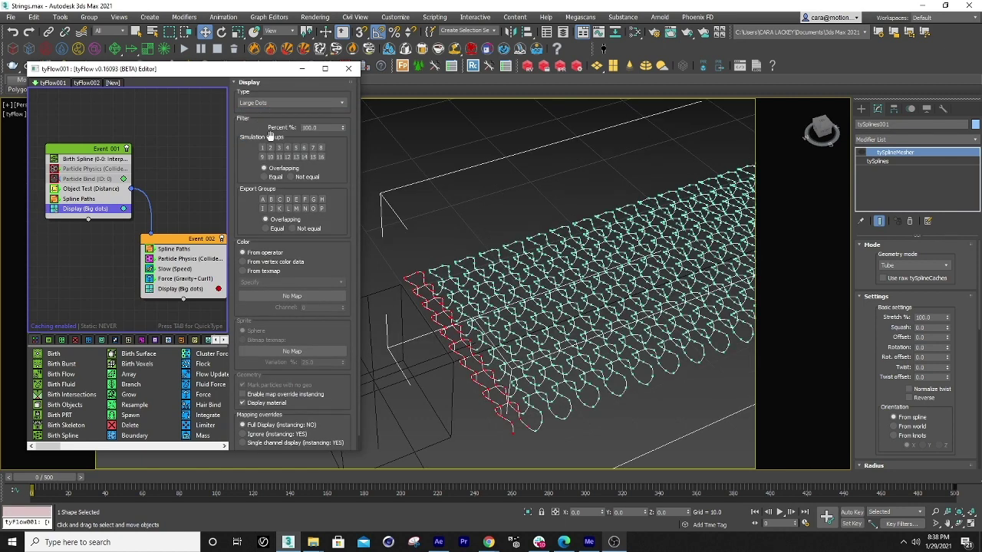
middle_click_drag(498, 286, 512, 318, "alt")
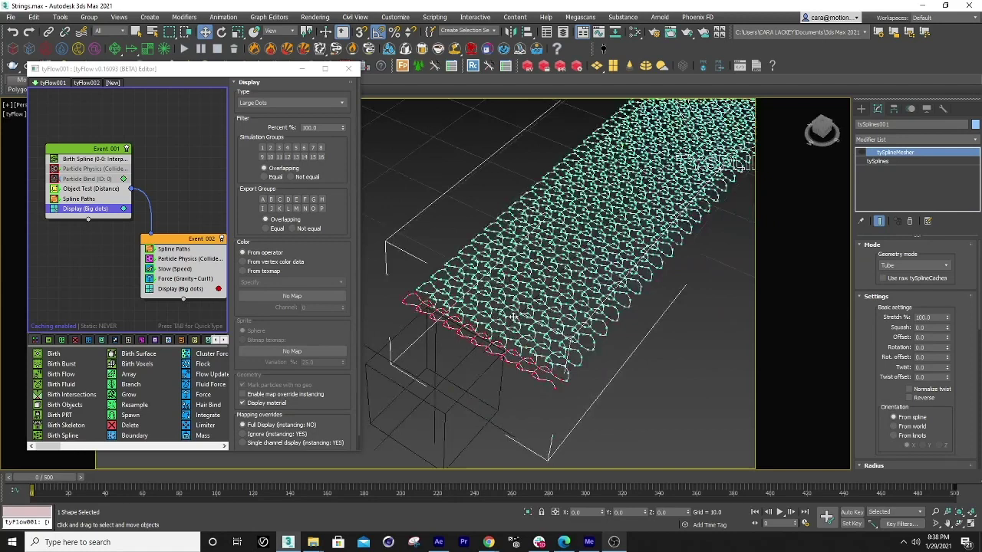
scroll(519, 321, "up", 5)
scroll(507, 316, "down", 5)
Review the Birth Spline and Particle Physics operator settings.
left_click(95, 159)
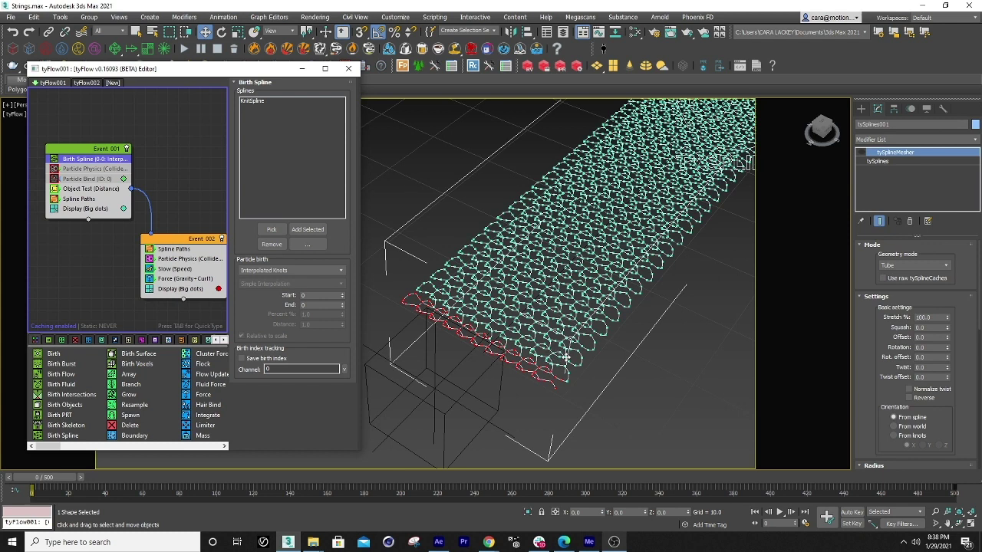
scroll(574, 338, "up", 4)
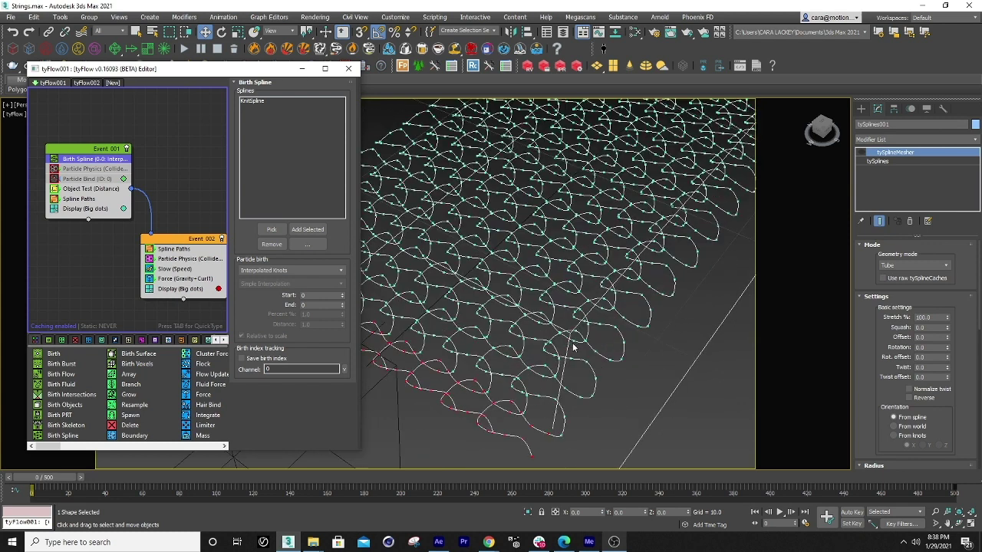
left_click(77, 169)
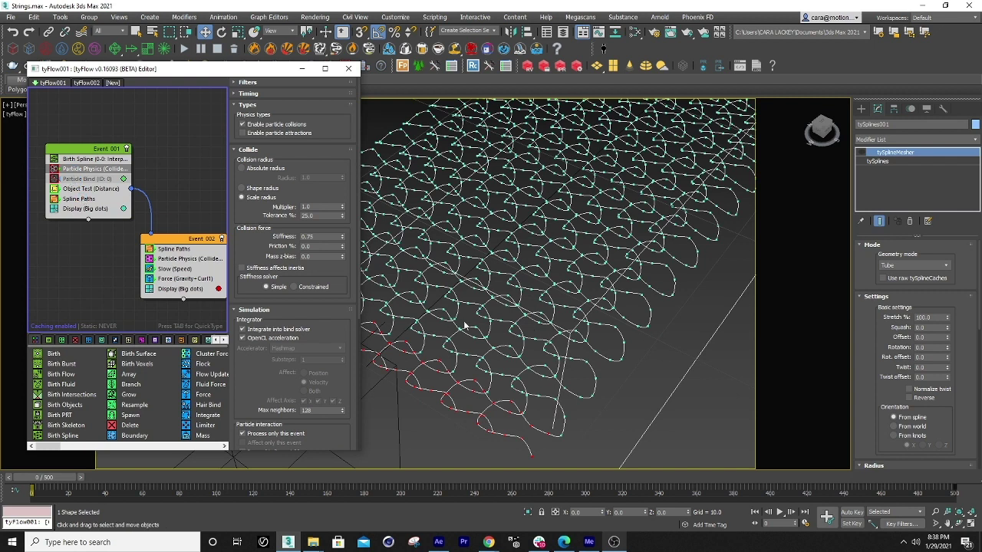
Uncheck Ignore starting penetrations in Particle Physics and preview the simulation from frame 0.
scroll(501, 256, "down", 4)
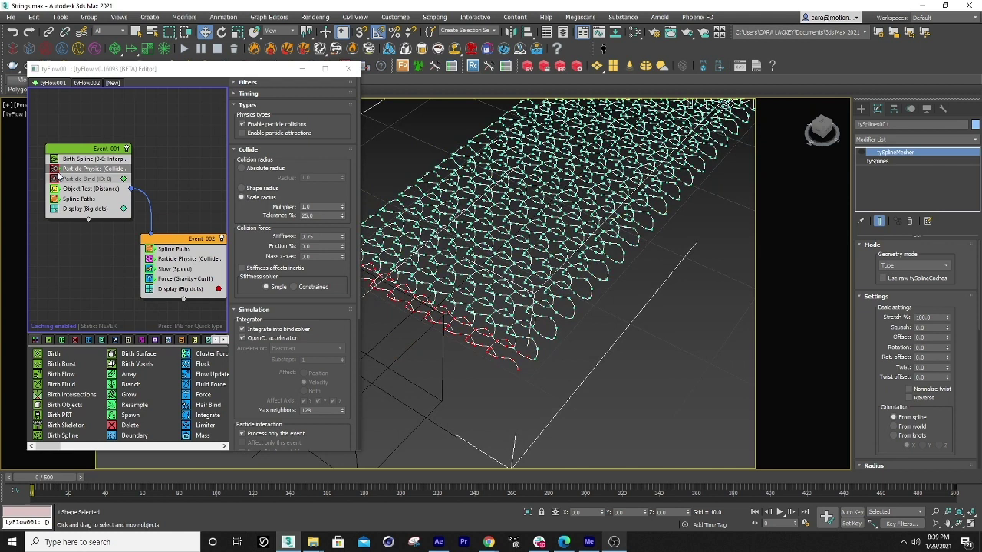
left_click(53, 168)
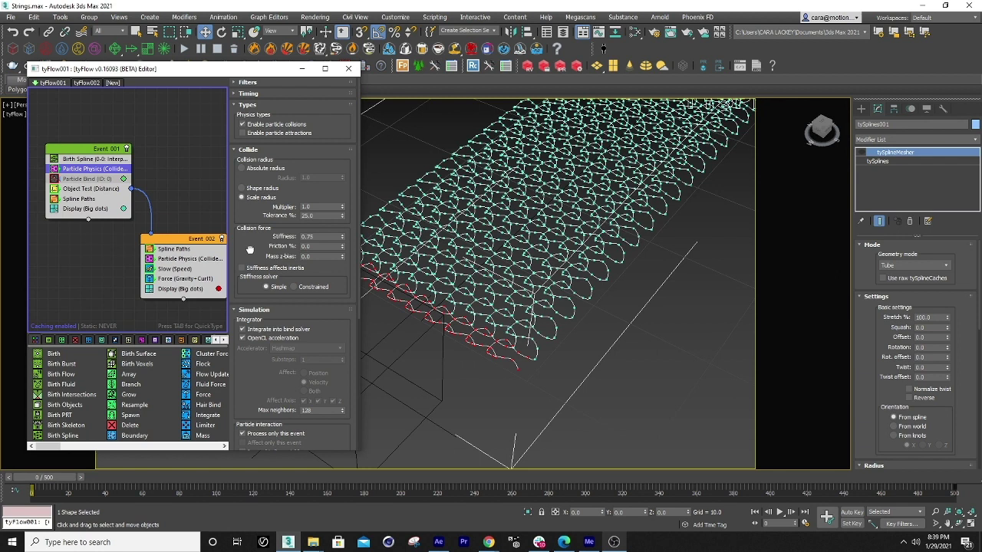
scroll(249, 250, "down", 4)
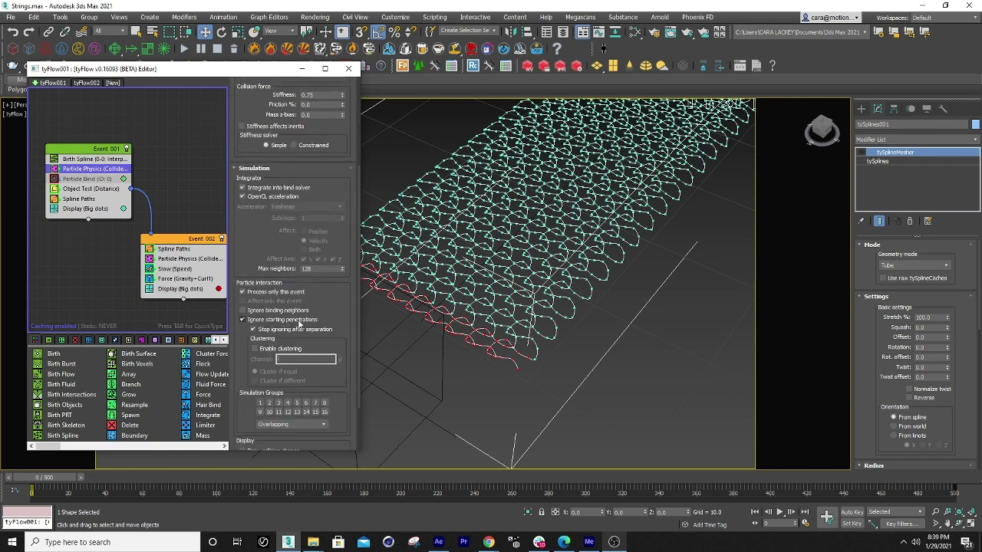
left_click(267, 321)
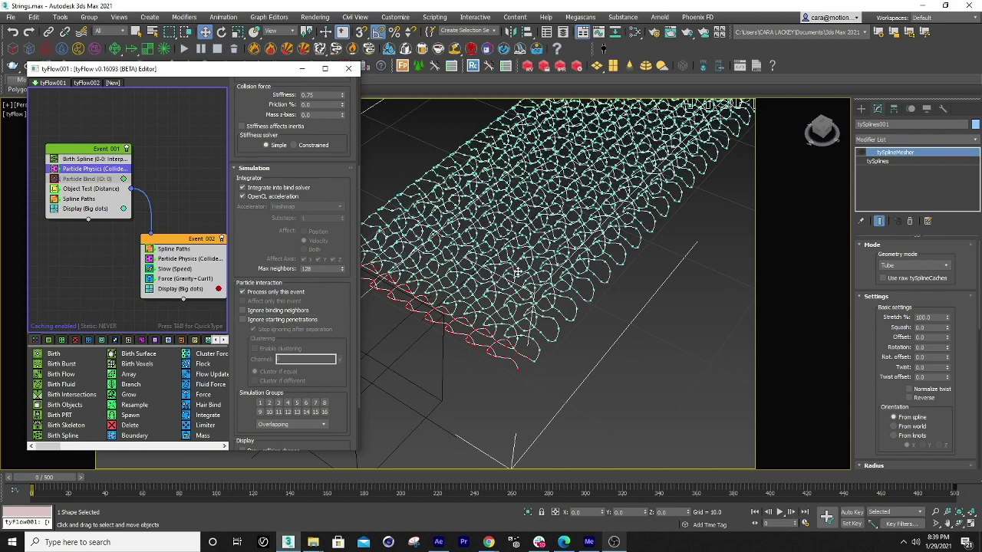
middle_click_drag(544, 326, 733, 457)
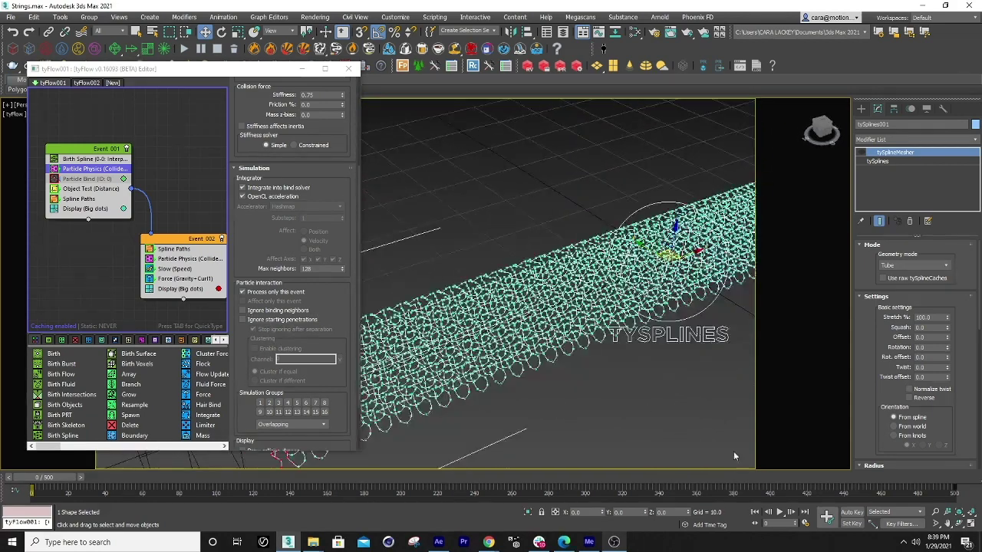
left_click(766, 513)
left_click(779, 512)
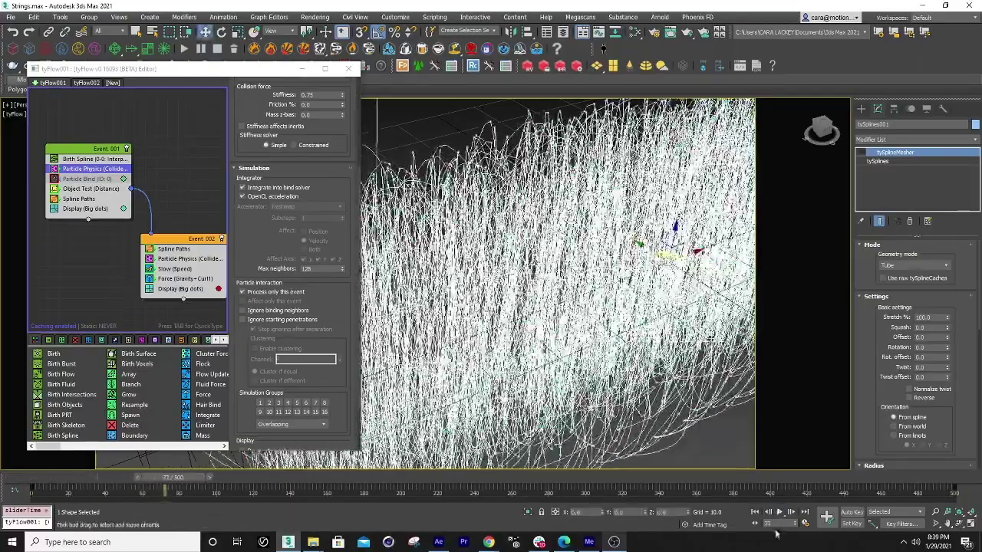
left_click(779, 513)
left_click(754, 513)
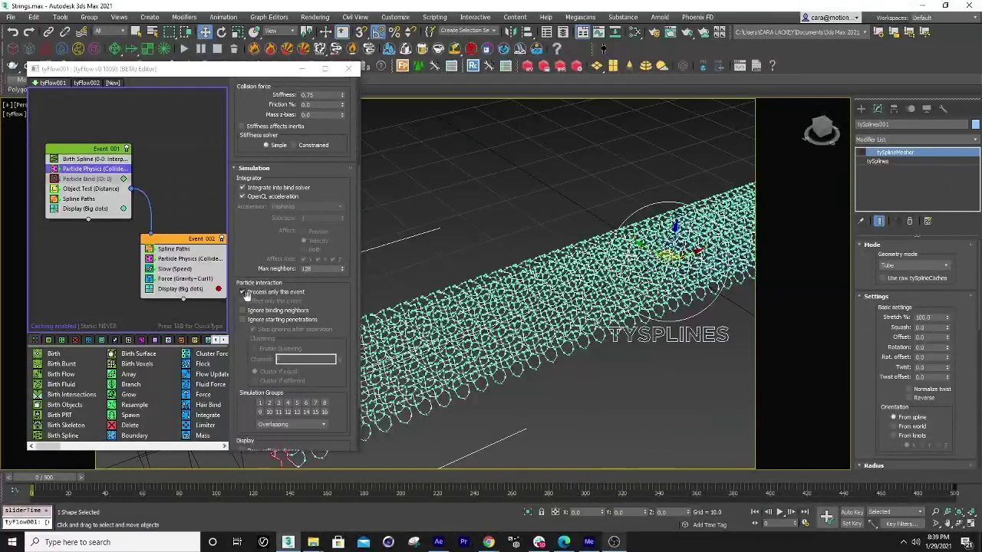
Re-check Ignore starting penetrations and play the simulation again to compare.
left_click(278, 320)
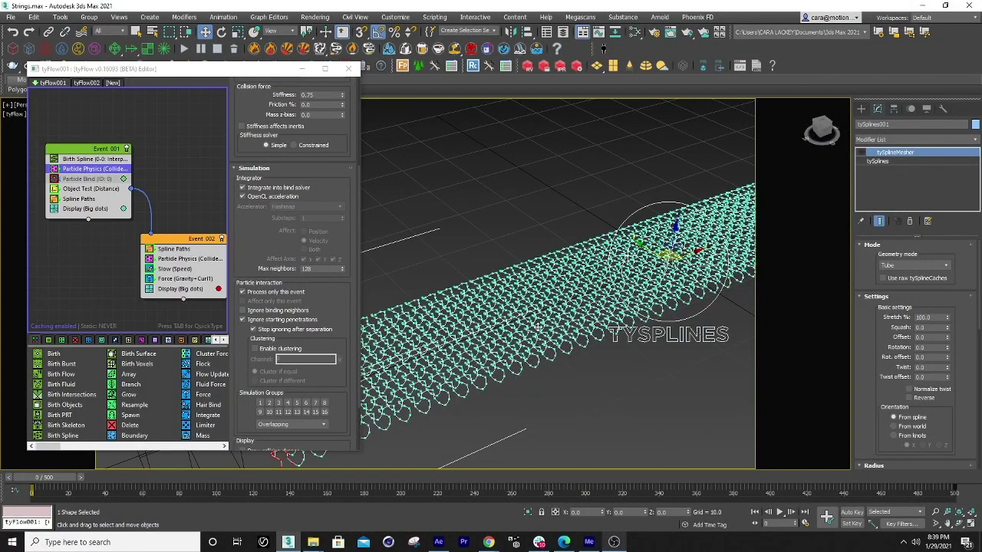
middle_click_drag(534, 330, 526, 281, "alt")
left_click(779, 513)
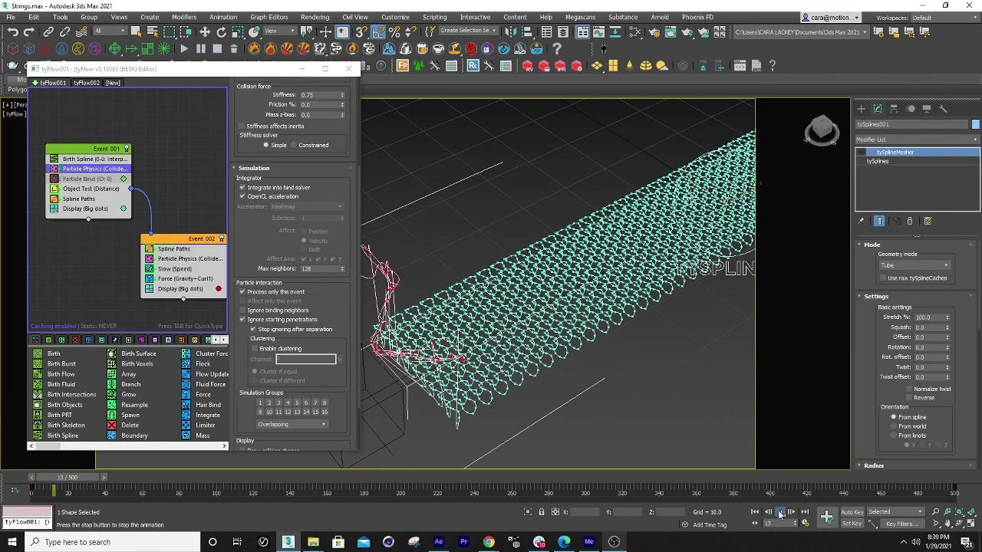
left_click(755, 512)
Review the Particle Bind operator's settings.
left_click(89, 180)
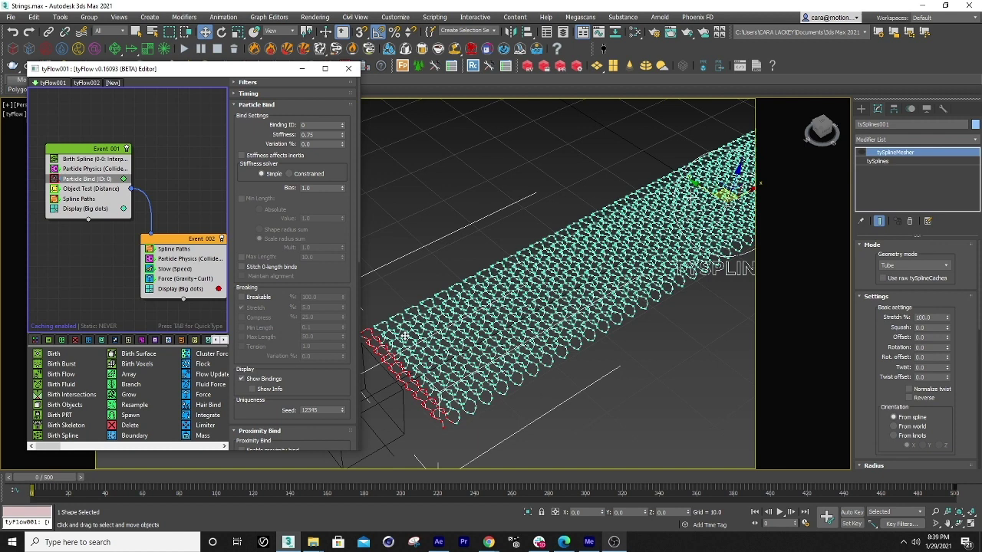
scroll(458, 406, "up", 5)
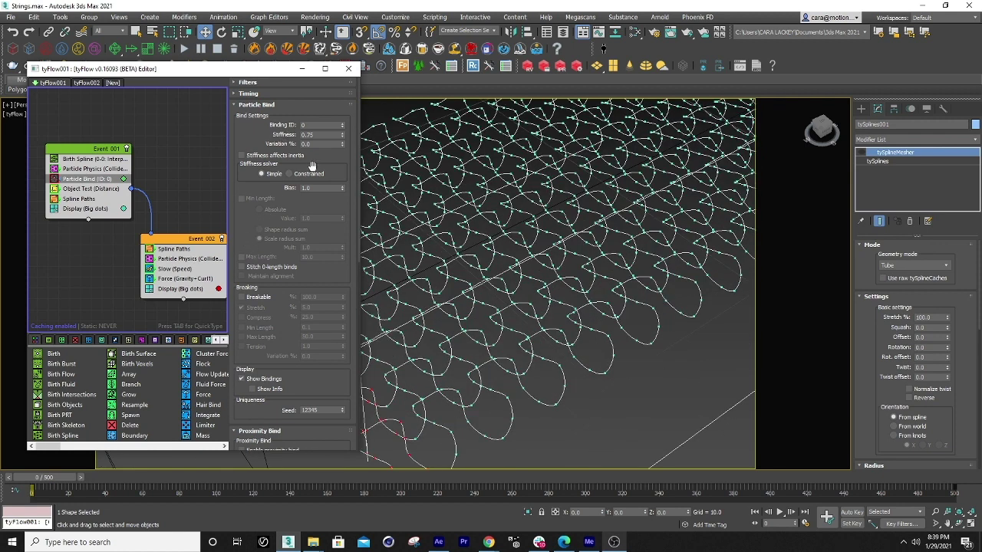
scroll(244, 234, "down", 5)
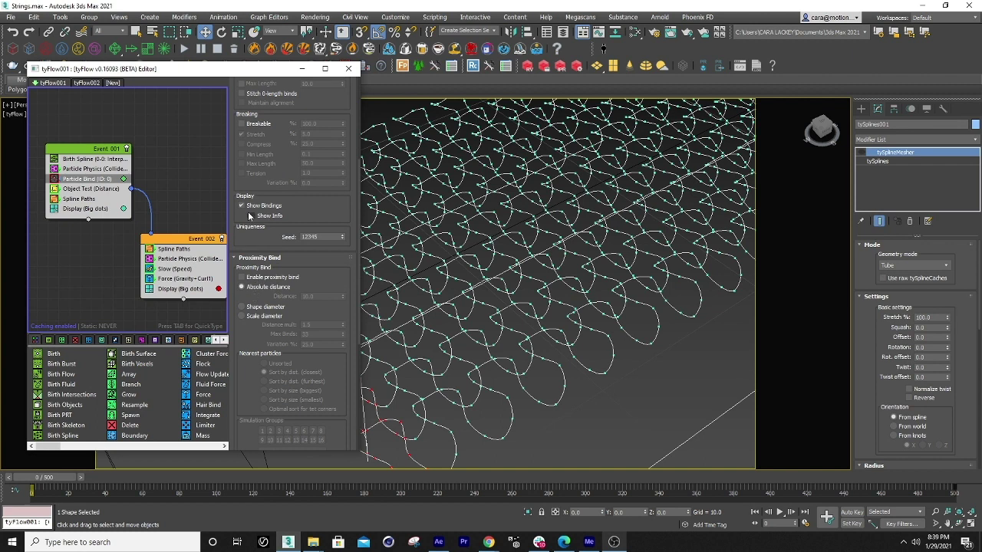
scroll(257, 245, "down", 6)
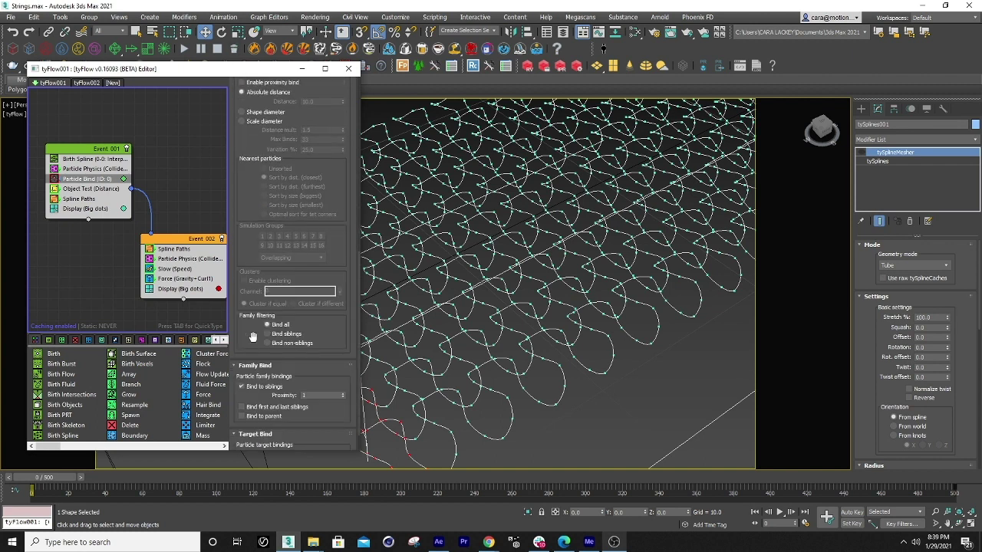
scroll(268, 353, "up", 3)
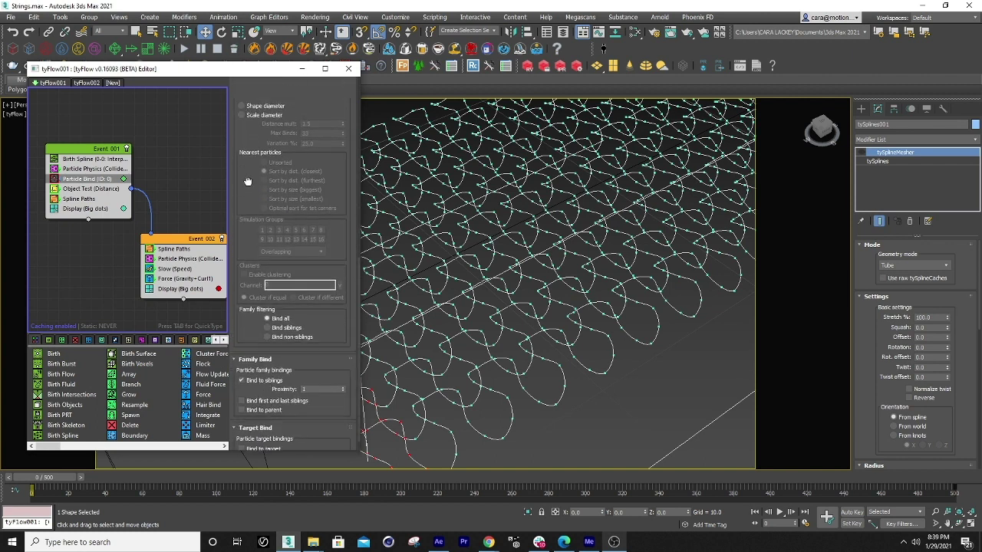
left_click(71, 179)
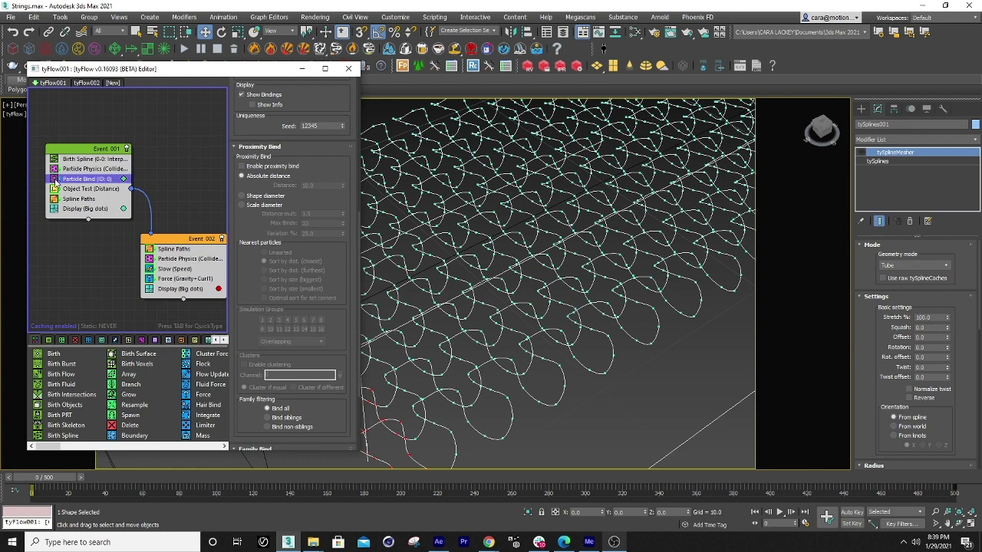
scroll(499, 412, "up", 5)
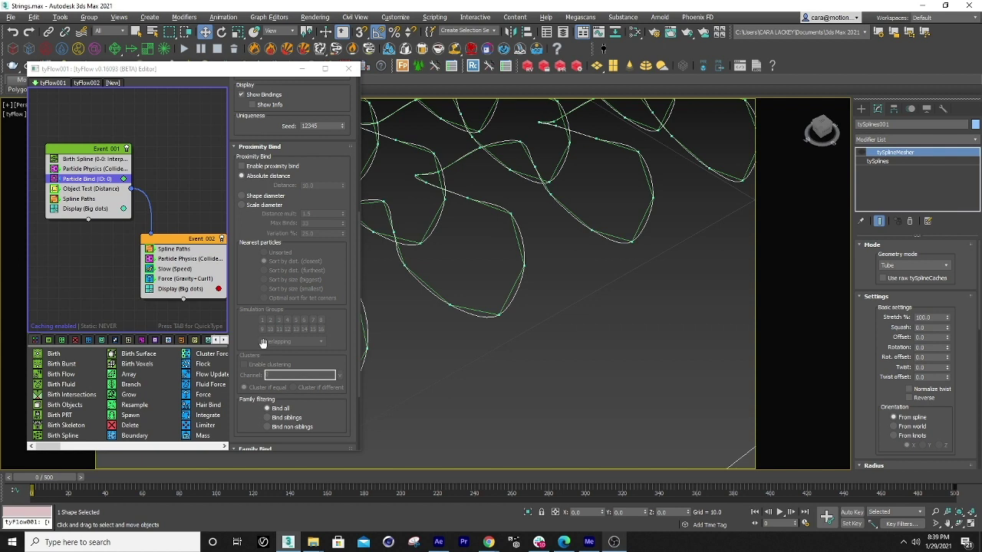
scroll(261, 343, "up", 3)
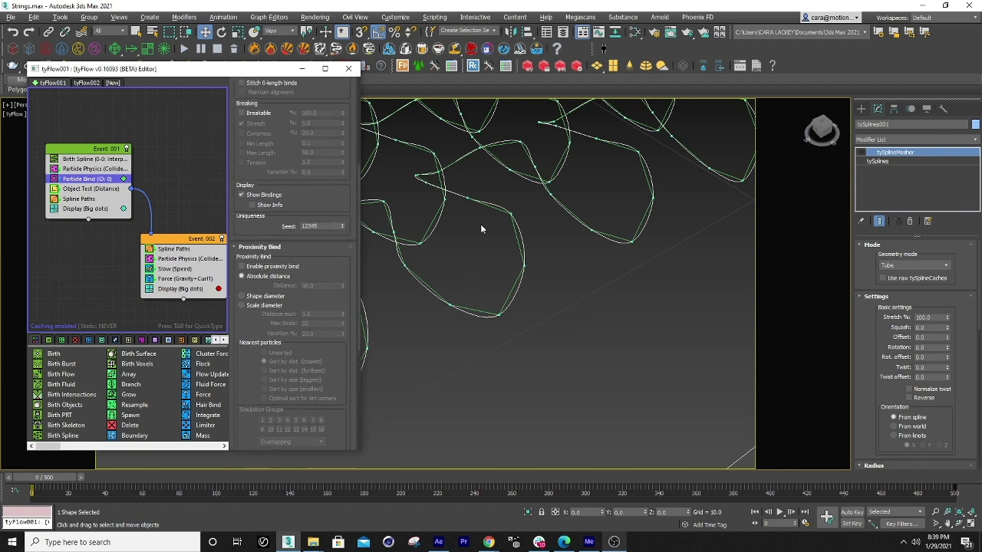
scroll(482, 228, "down", 10)
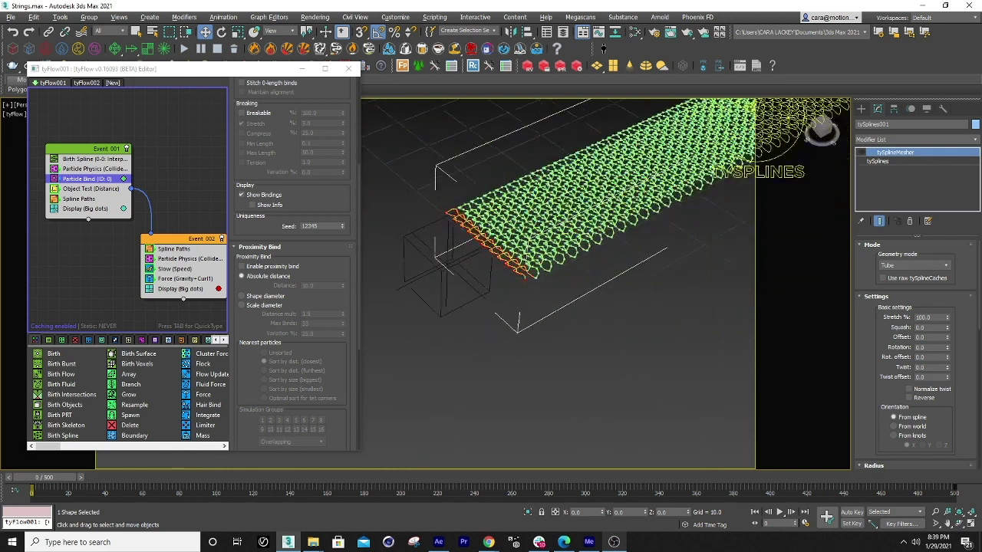
Set Proximity Bind to Absolute distance and show the Object Test (Distance) settings.
middle_click_drag(560, 249, 522, 334)
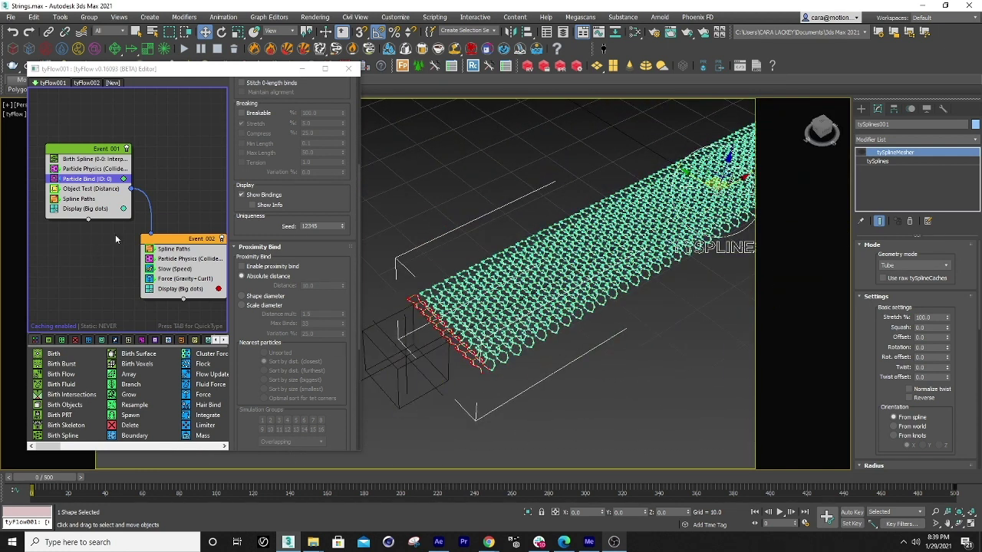
left_click(253, 277)
left_click(102, 189)
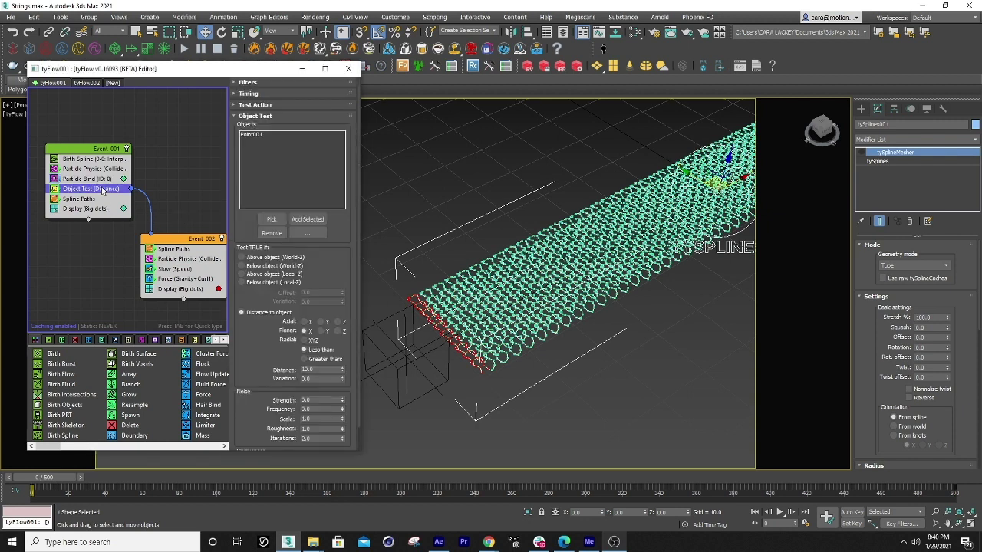
Move the Point001 helper further along the knit strip.
left_click(405, 355)
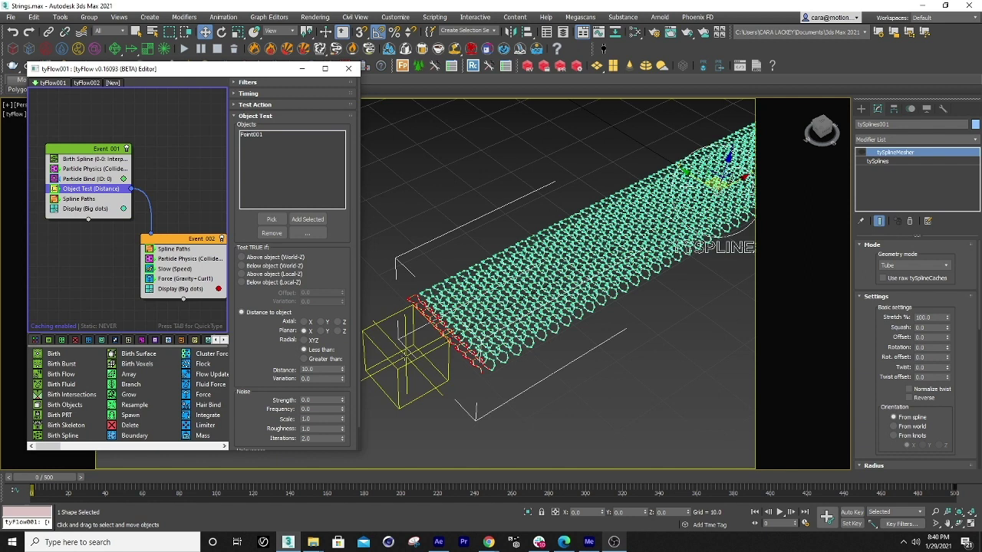
middle_click_drag(405, 355, 502, 357, "alt")
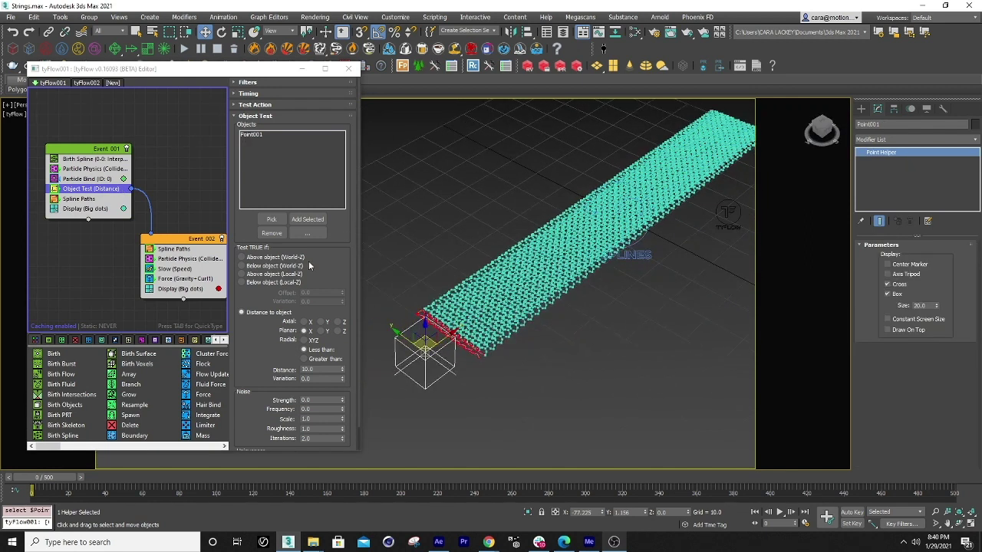
scroll(267, 349, "down", 1)
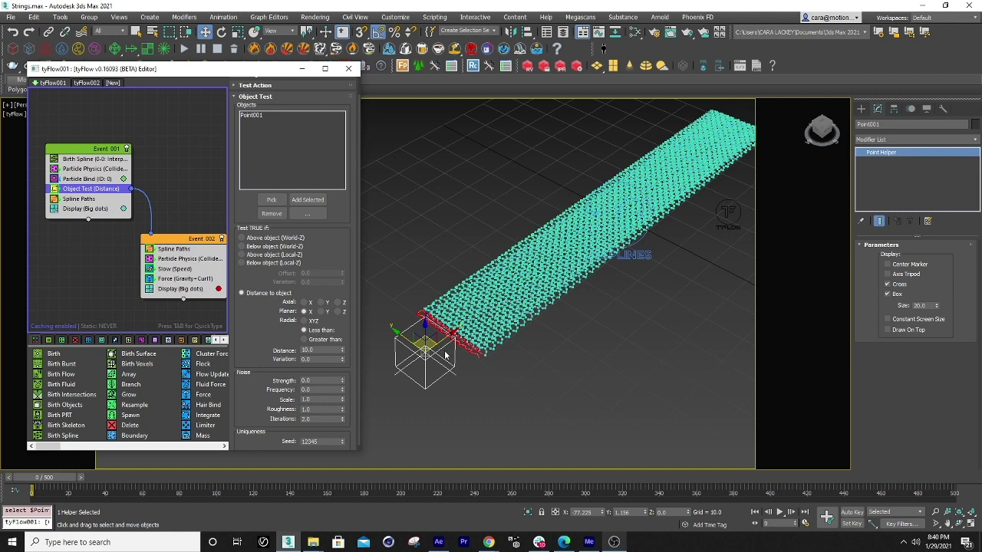
scroll(267, 337, "down", 1)
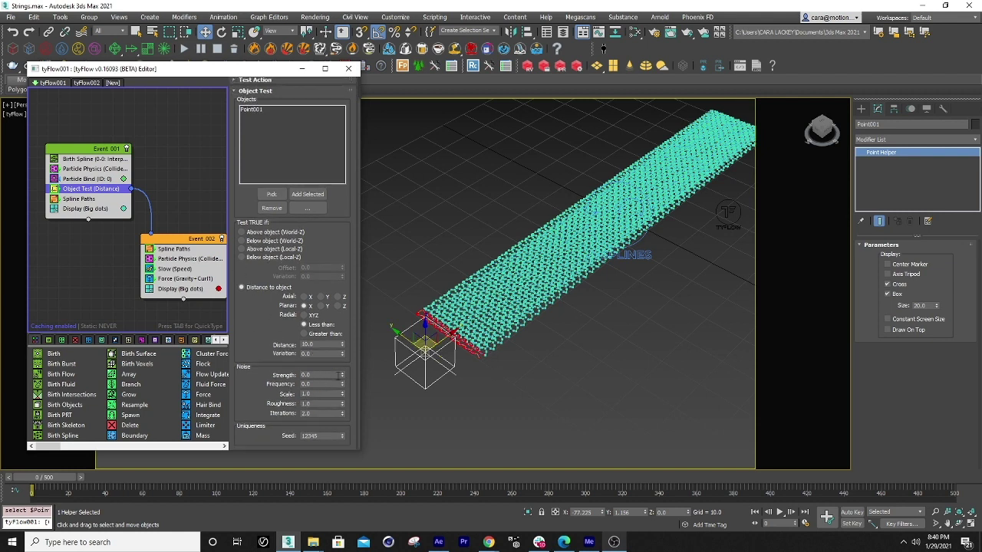
left_click(444, 338)
left_click_drag(443, 338, 395, 380)
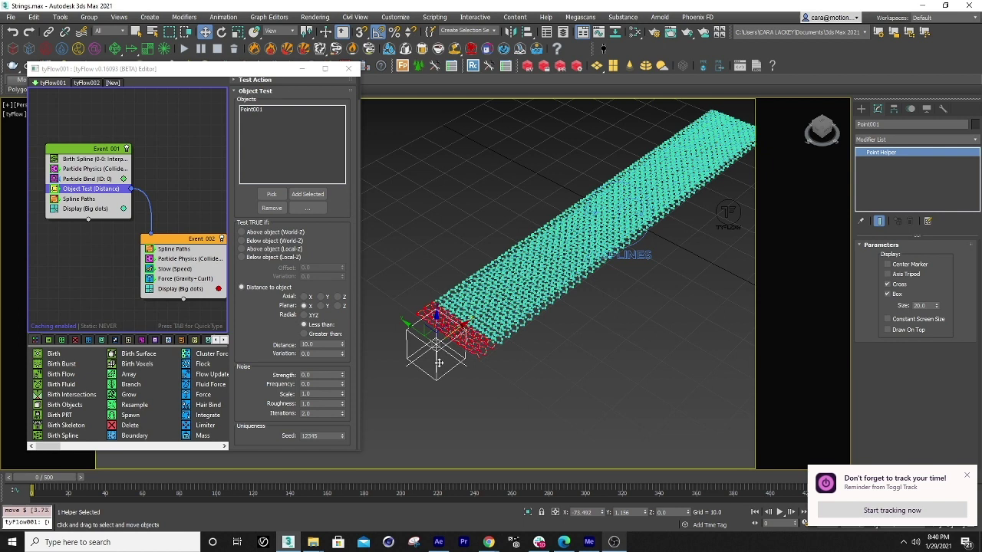
Reset the Object Test noise strength to 0.0 and show the Particle Bind settings.
mouse_move(343, 375)
left_mouse_down()
mouse_move(337, 308)
mouse_move(341, 375)
mouse_move(353, 374)
left_mouse_up()
right_click(343, 375)
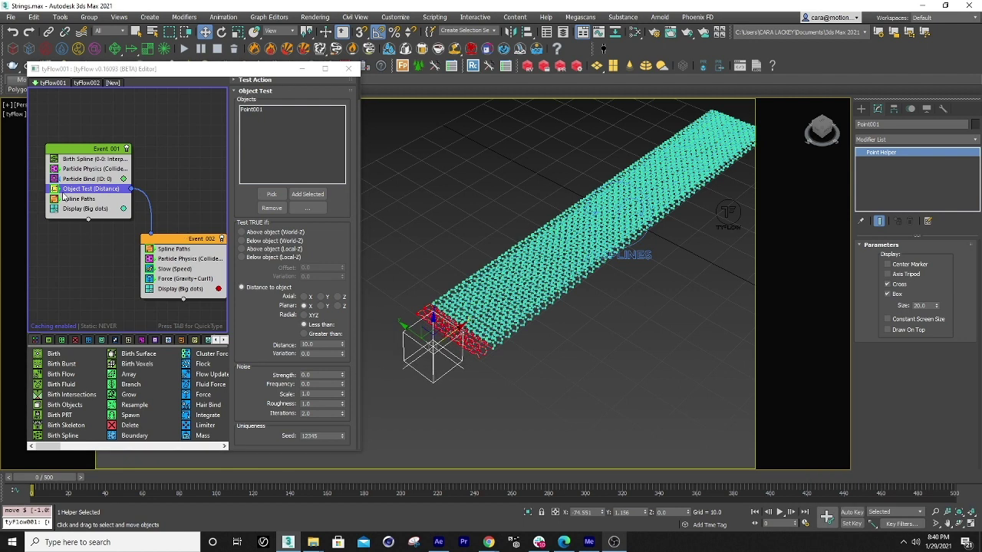
left_click(84, 179)
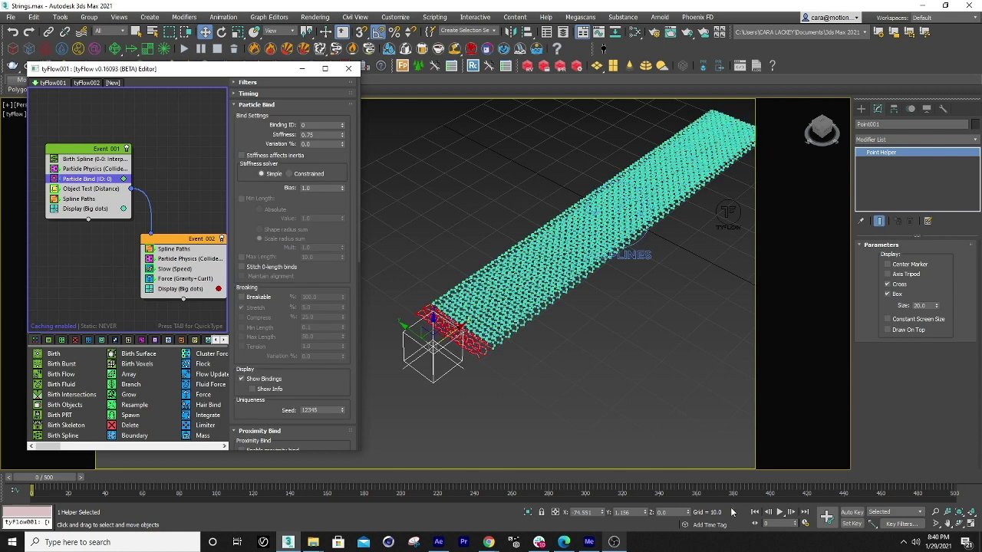
Play the simulation, return to frame 0, and view the Object Test settings (Point001, less than 10.0).
left_click(778, 513)
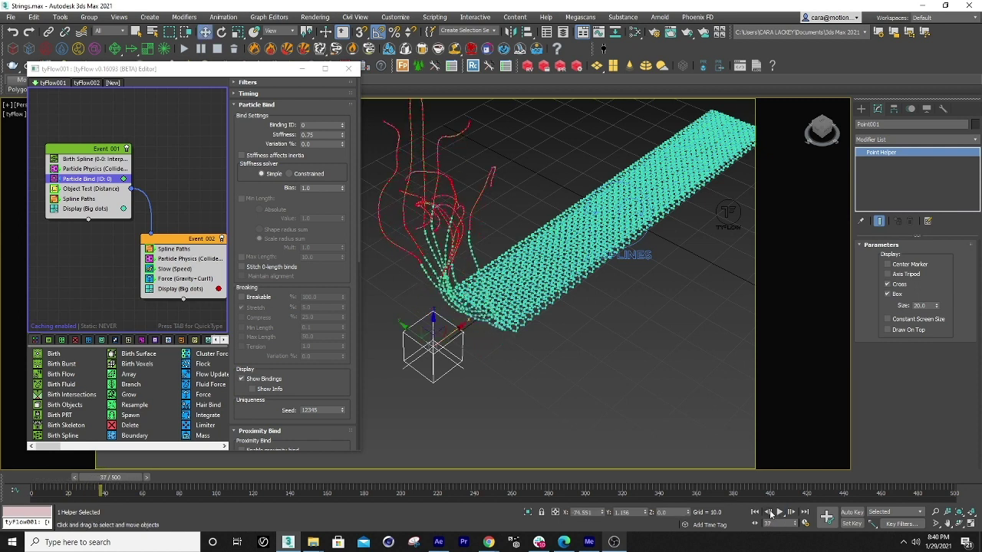
left_click(778, 513)
left_click(756, 512)
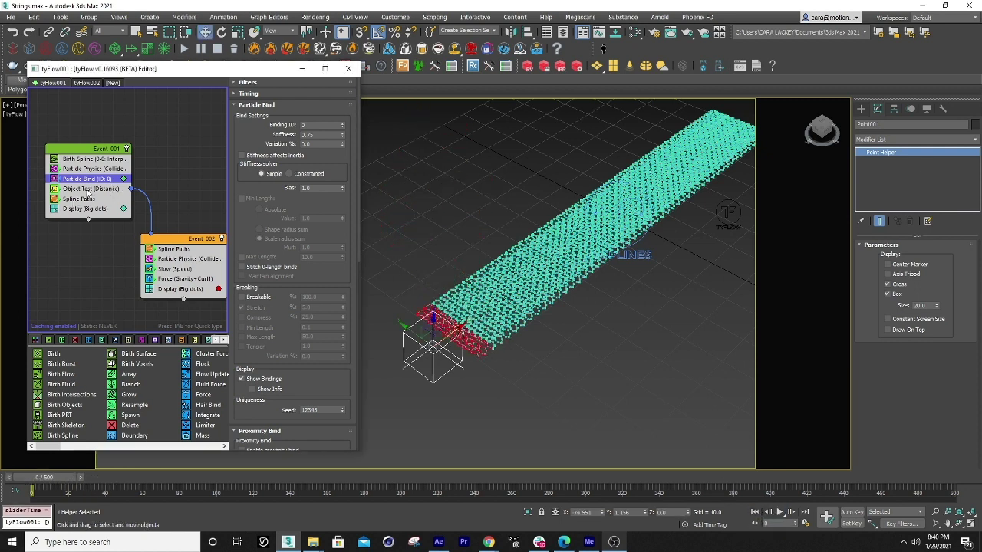
left_click(84, 188)
middle_click_drag(435, 338, 436, 318, "alt")
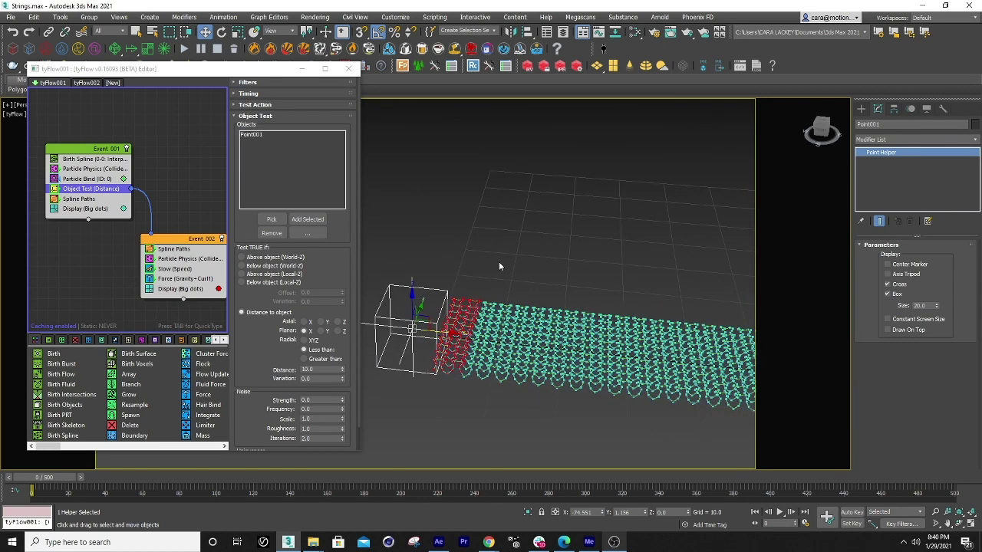
Review the Force (Gravity+Curl1), Slow (Speed), Particle Physics and both Spline Paths operators.
left_click(176, 279)
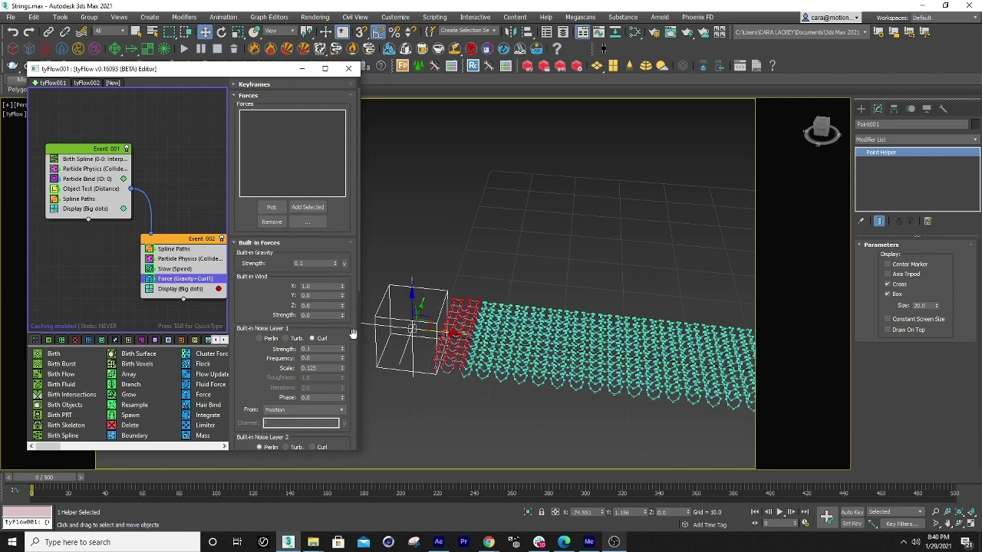
left_click(176, 270)
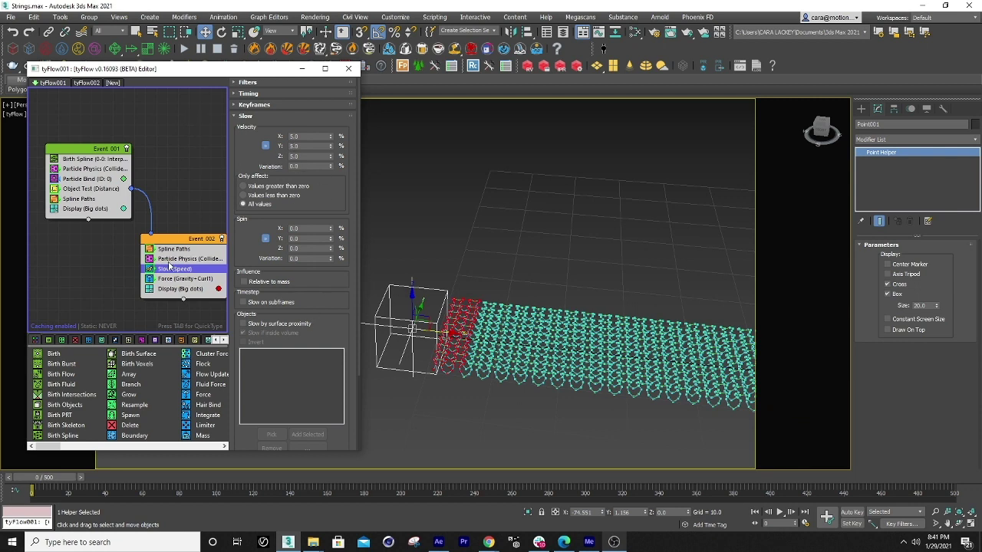
left_click(173, 259)
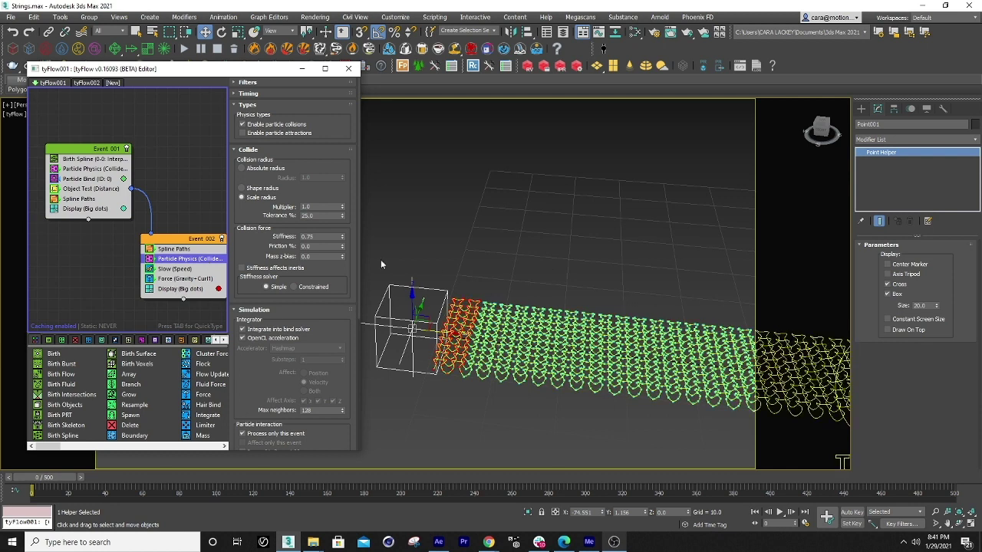
left_click(185, 249)
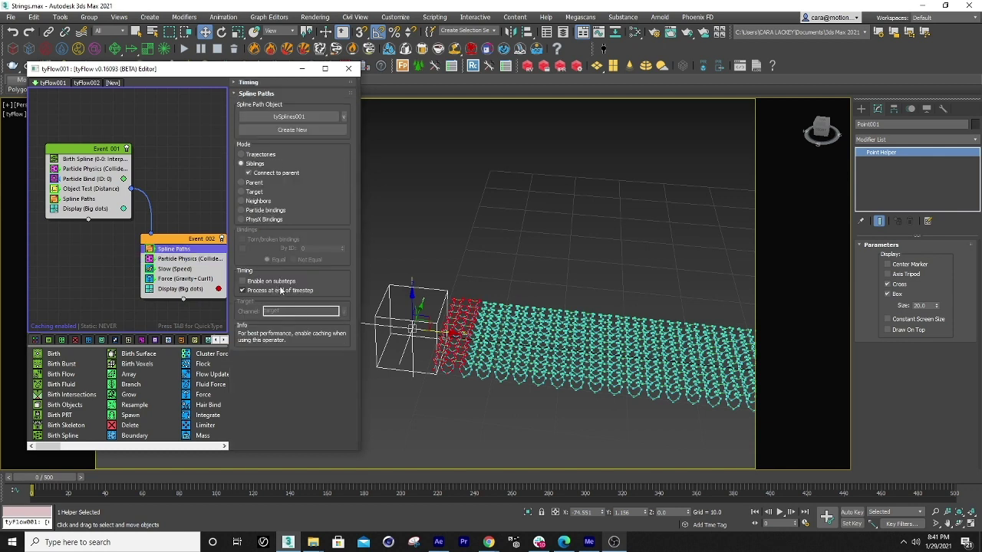
left_click(69, 199)
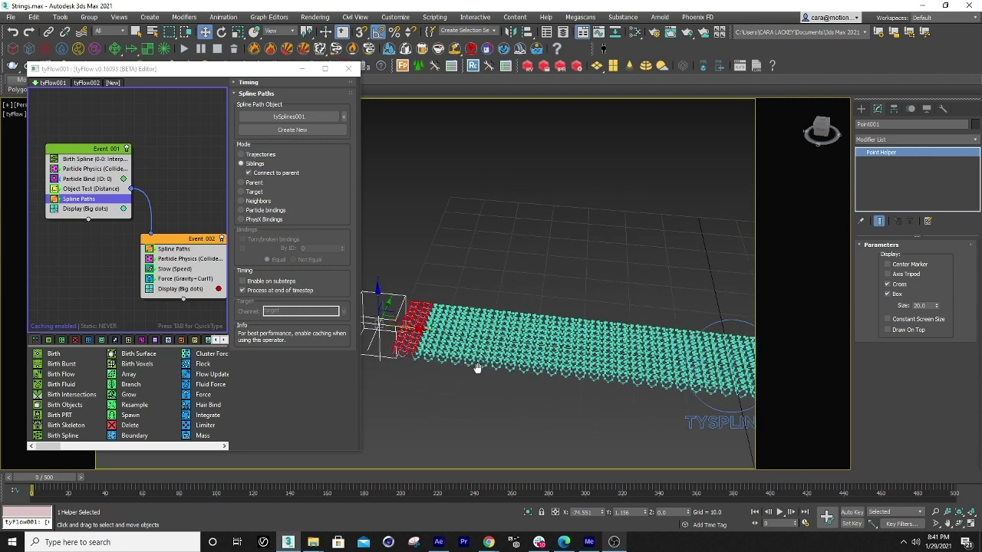
Turn on tySplineMesher tube meshing for tySplines001 and clear the selection.
left_click(649, 437)
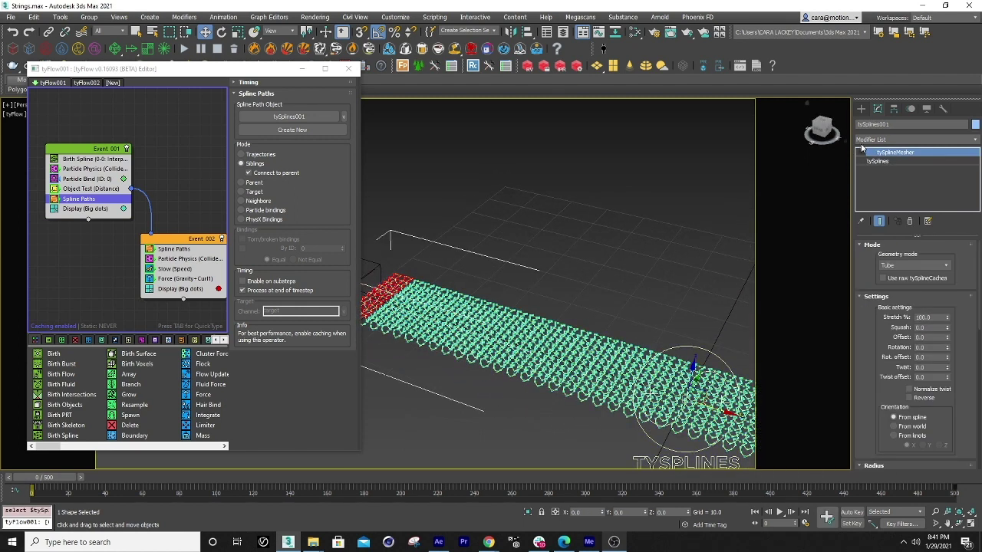
left_click(863, 152)
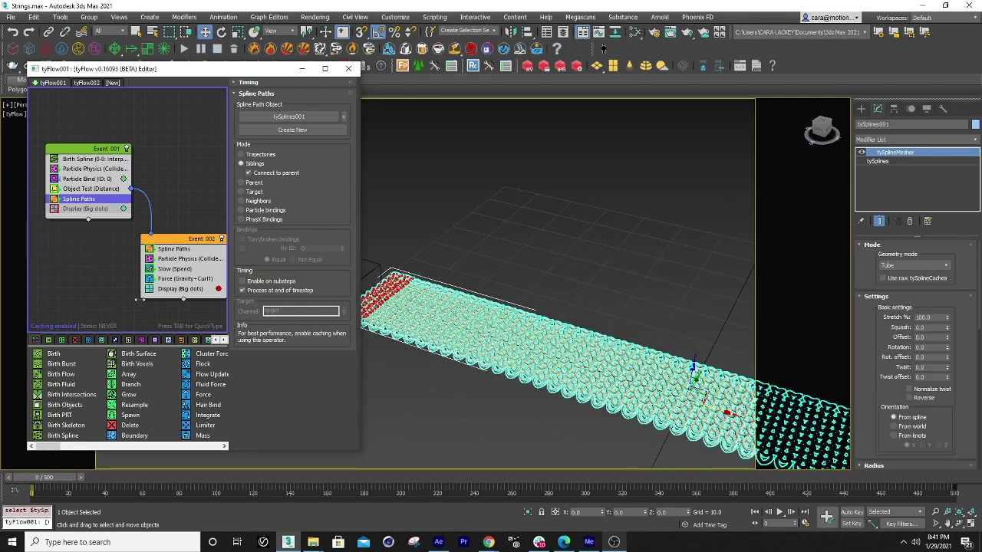
left_click(151, 290)
left_click(86, 179)
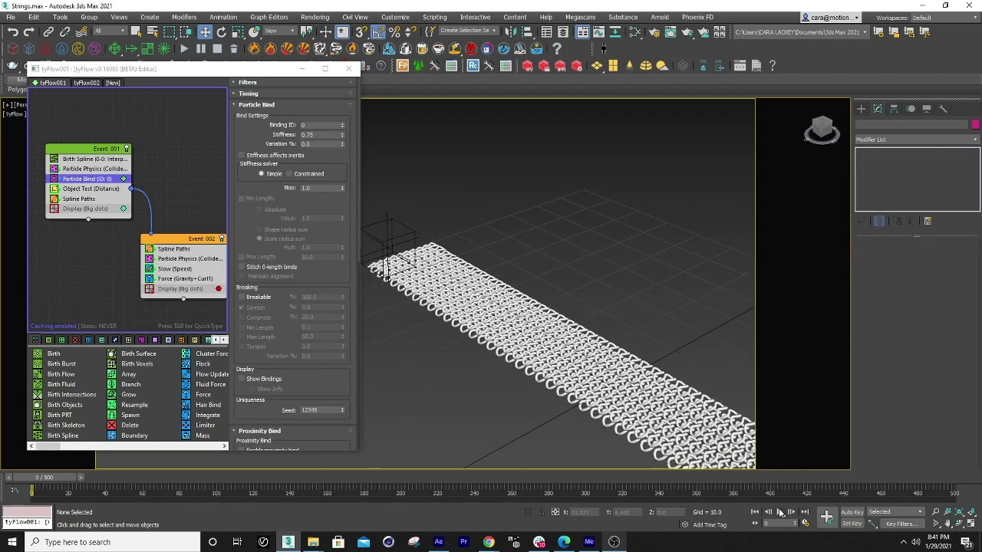
Play the animation to watch the meshed strands rise and unravel.
left_click(780, 512)
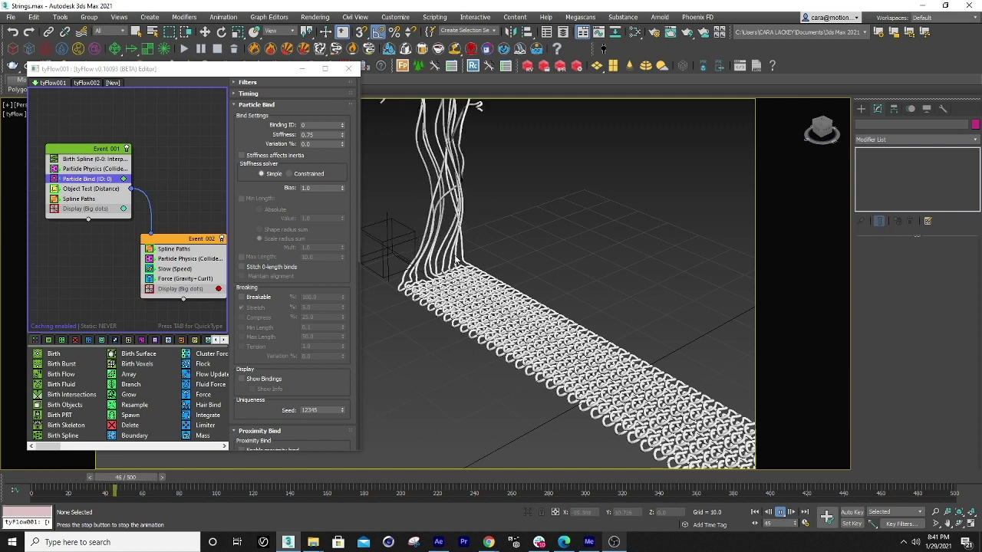
middle_click_drag(471, 169, 477, 253)
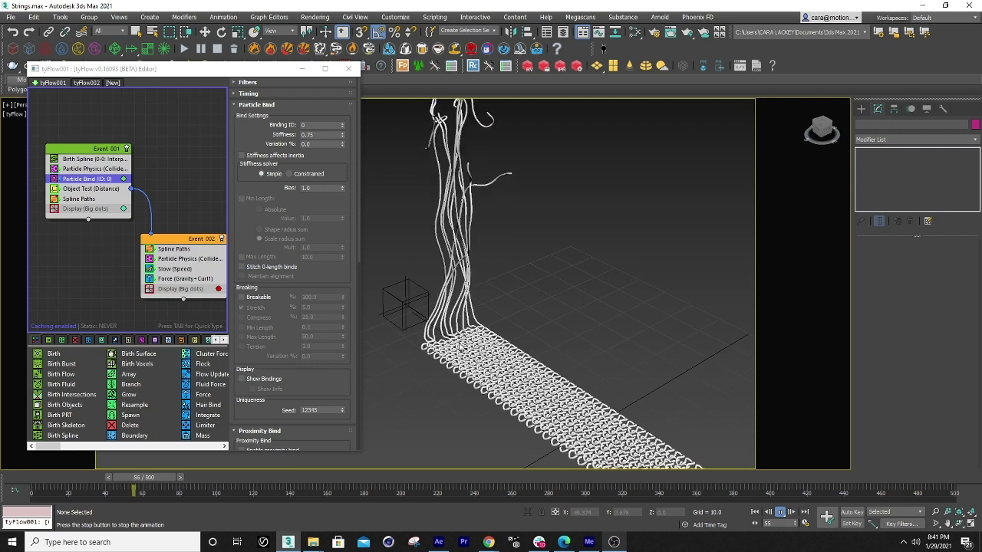
scroll(537, 349, "up", 8)
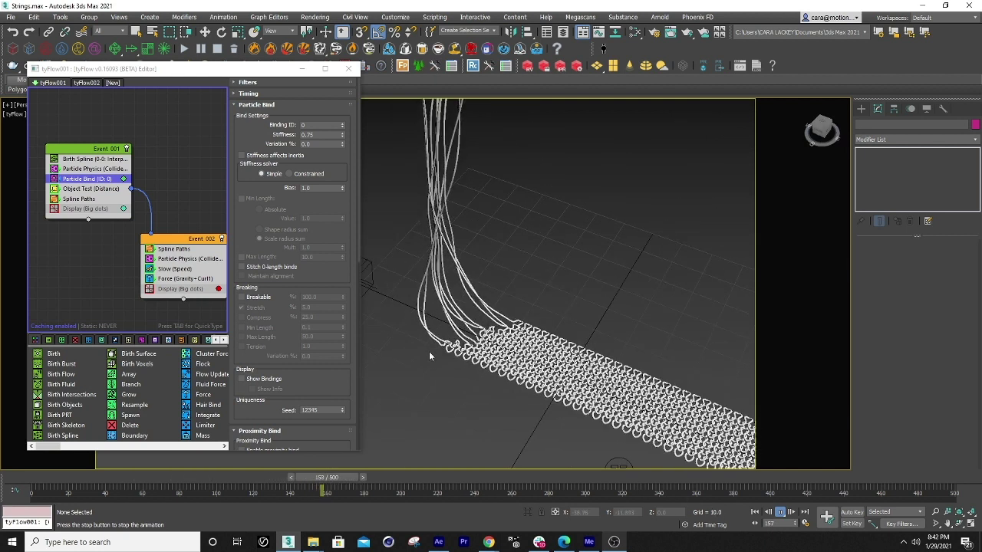
Stop playback and enable the spline retimer on the tySplines modifier.
left_click(780, 512)
scroll(567, 281, "up", 3)
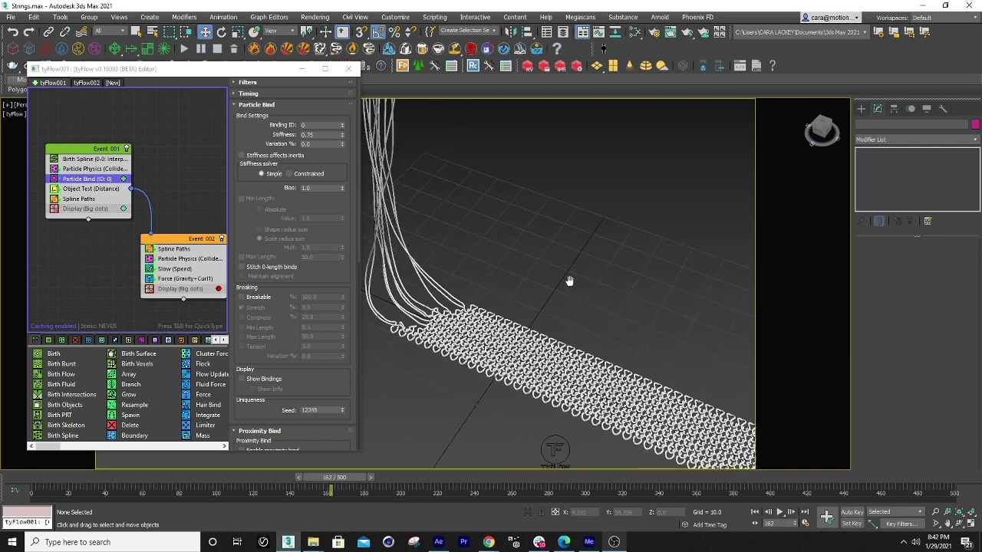
key("w")
left_click(545, 371)
left_click(546, 371)
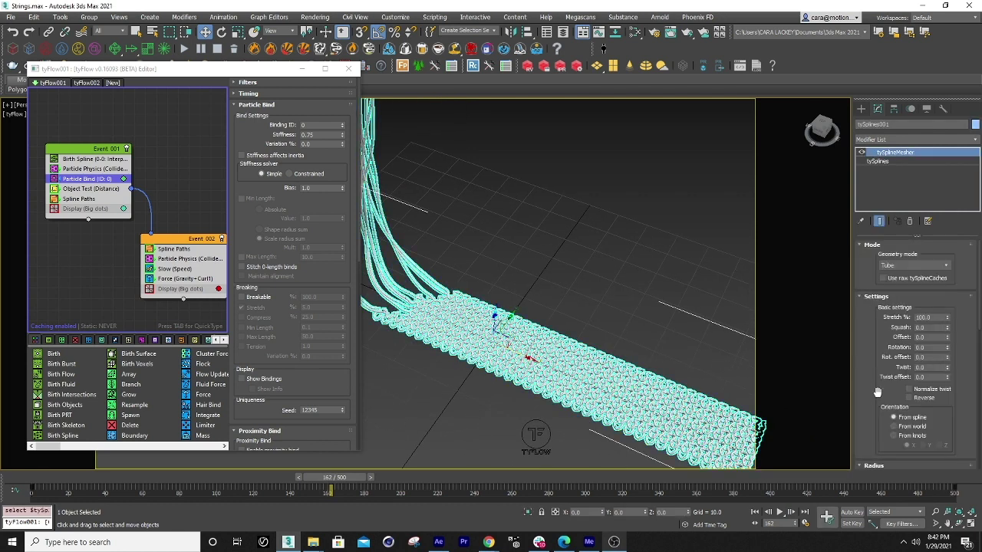
left_click(880, 162)
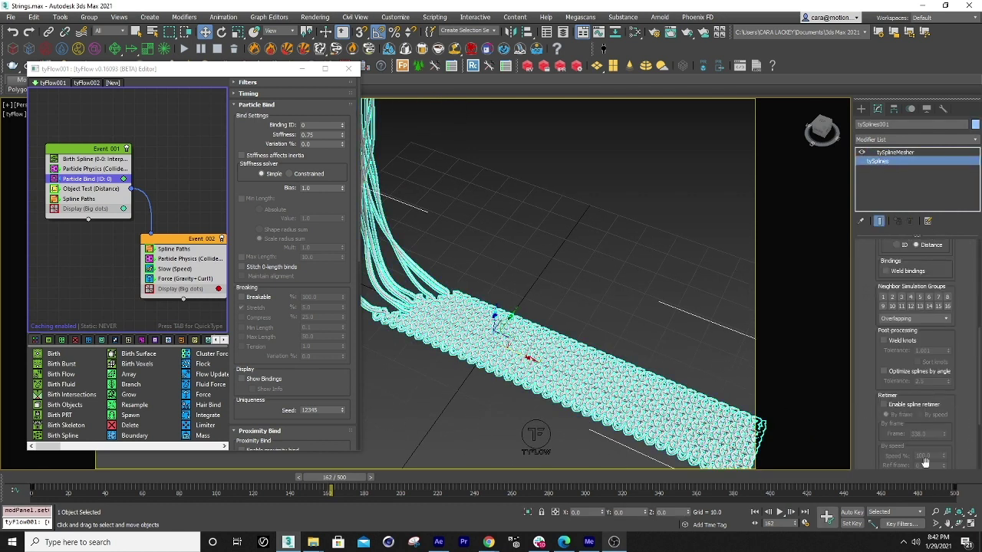
left_click_drag(862, 422, 901, 366)
left_click(884, 351)
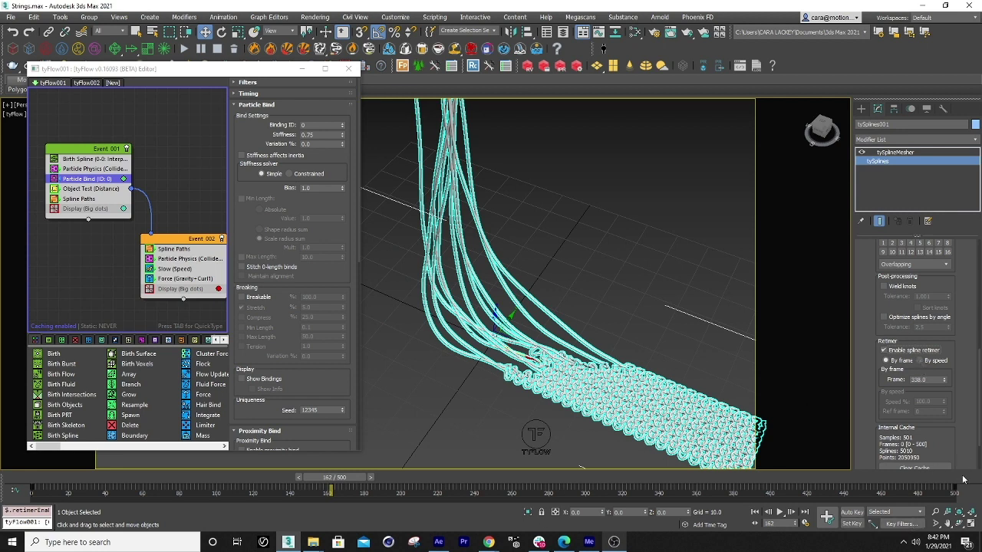
Check the retimed strip at the first and last frames.
left_click(756, 511)
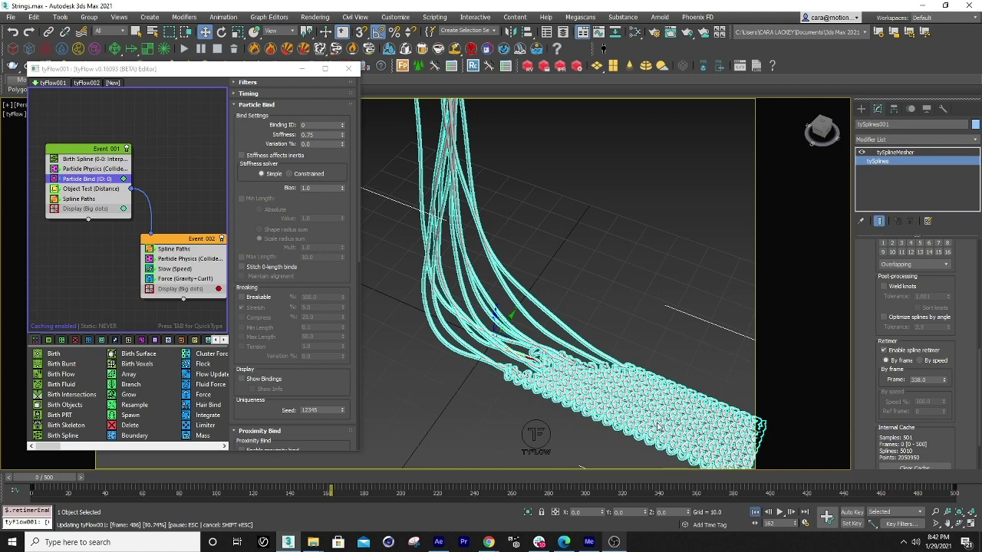
middle_click_drag(683, 387, 658, 345, "alt")
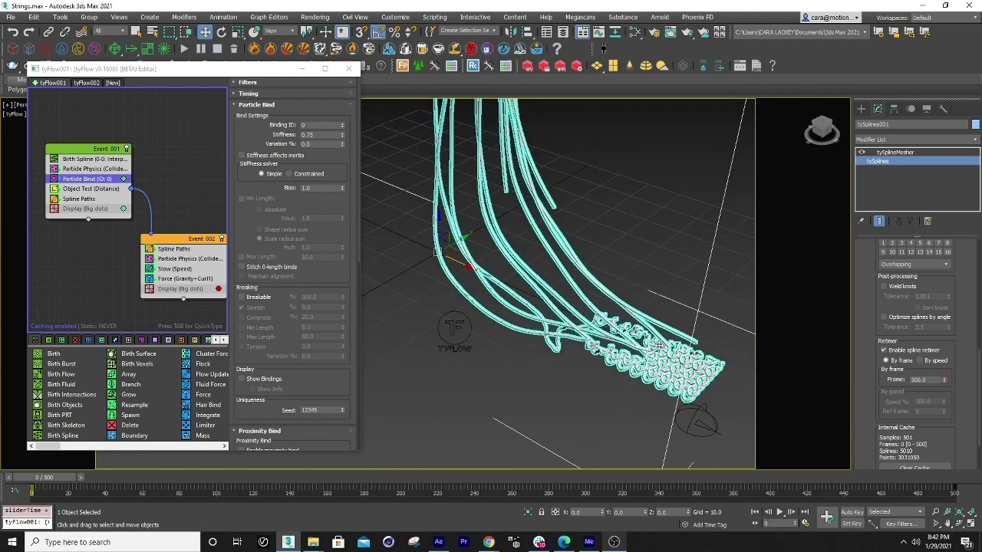
left_click(805, 512)
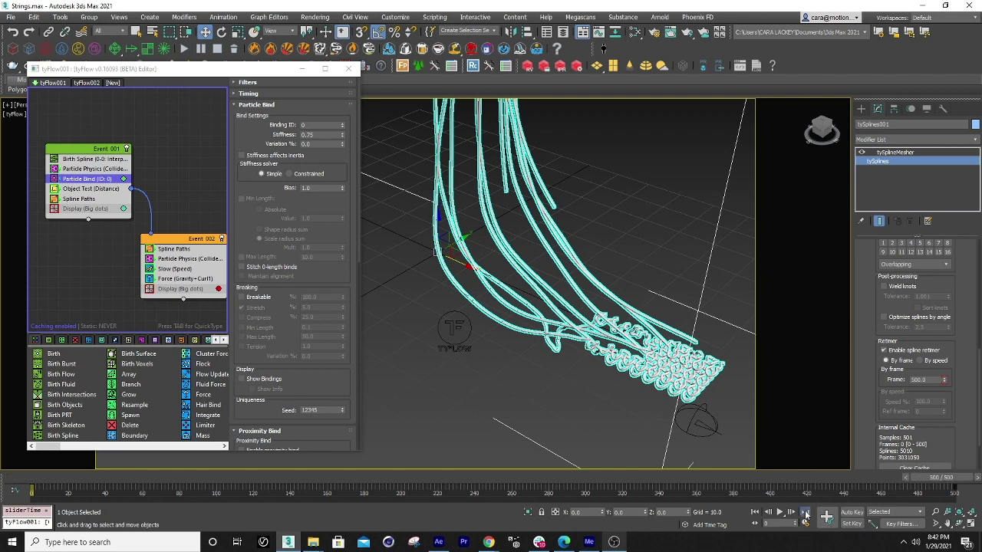
middle_click_drag(633, 316, 646, 311, "alt")
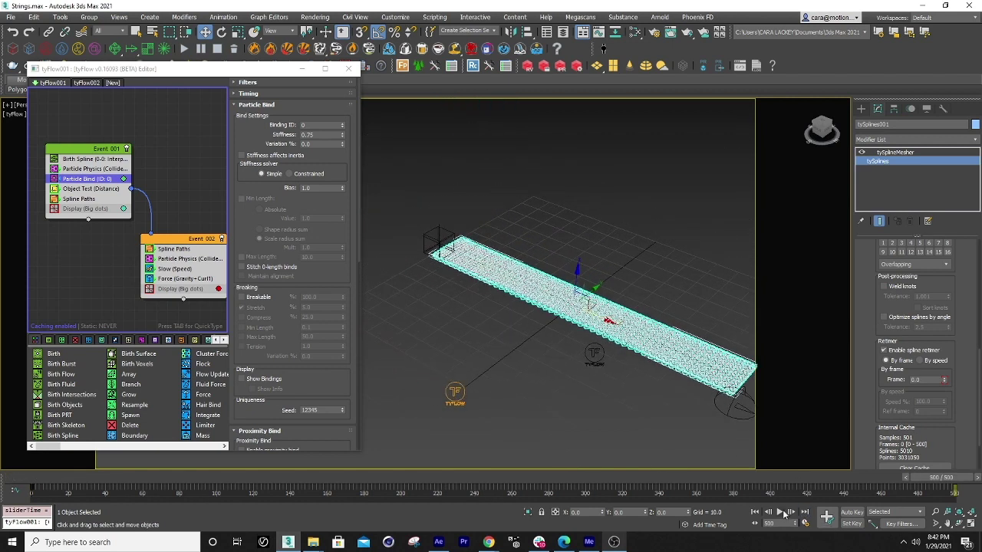
Play the retimed tyFlow animation from frame one and orbit closer to watch the strands reverse.
left_click(755, 512)
left_click(780, 512)
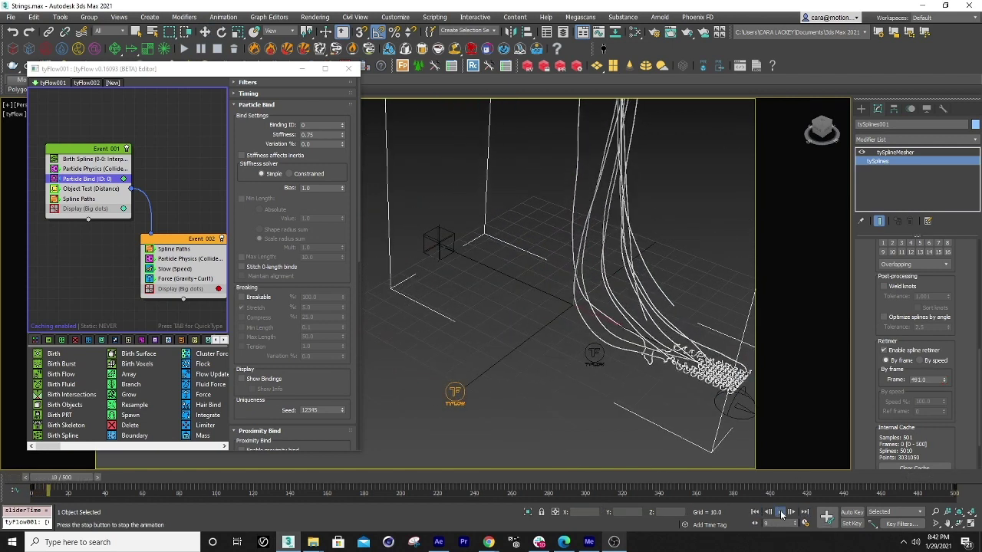
scroll(732, 416, "up", 5)
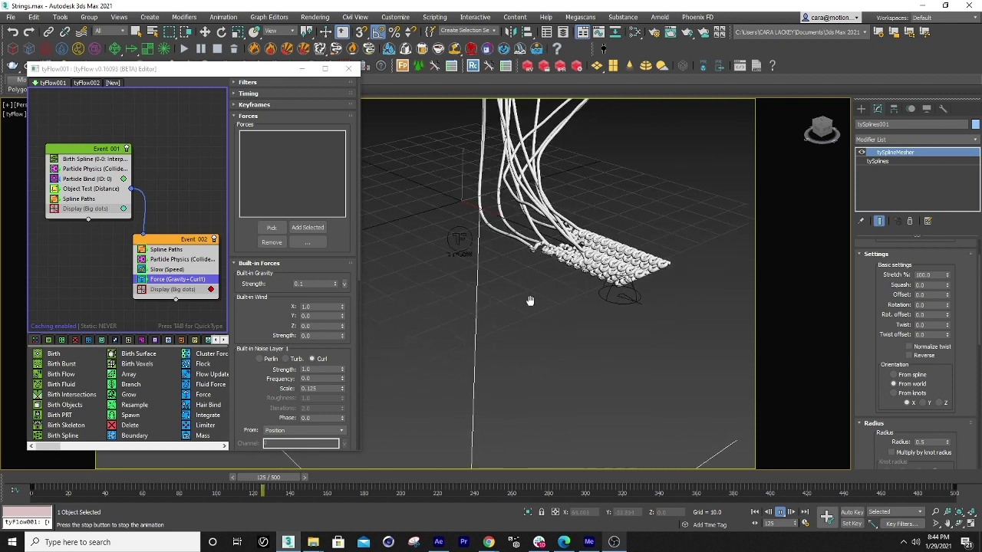
middle_click_drag(552, 399, 559, 324, "alt")
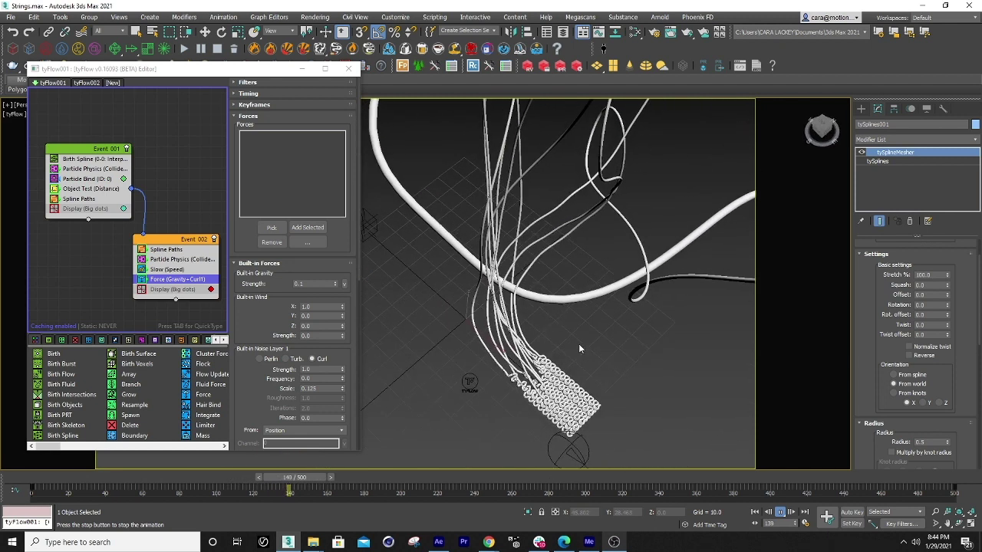